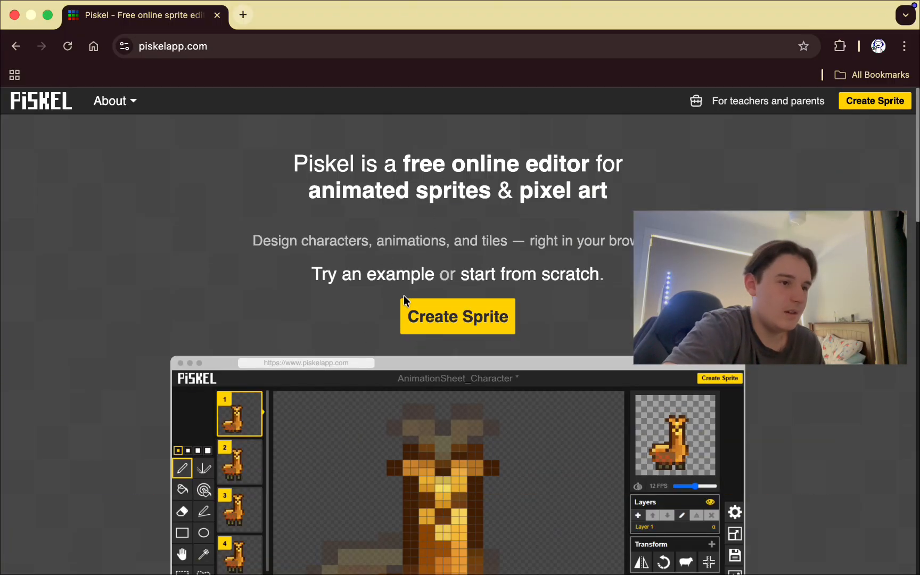
Scroll down the Piskel landing page and choose Create Sprite for a blank 32x32 sprite.
{"action": "scroll", "coordinate": [417, 261], "scroll_direction": "down", "scroll_amount": 2}
{"action": "scroll", "coordinate": [301, 326], "scroll_direction": "up", "scroll_amount": 2}
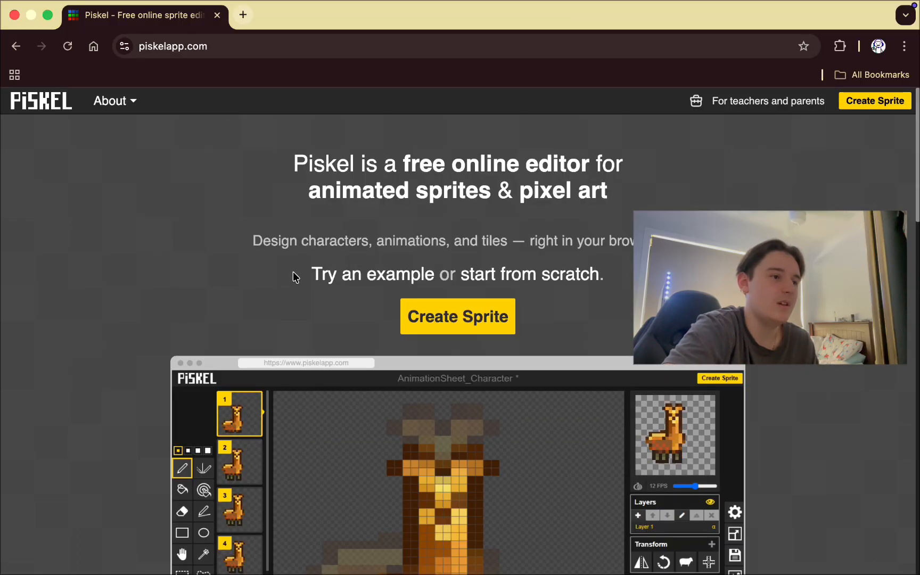
{"action": "scroll", "coordinate": [295, 275], "scroll_direction": "down", "scroll_amount": 2}
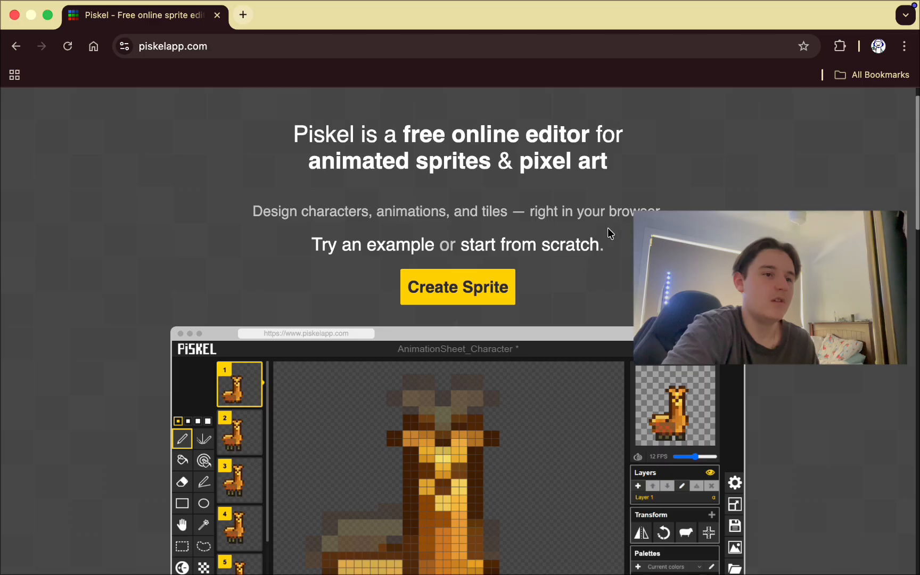
{"action": "scroll", "coordinate": [542, 312], "scroll_direction": "down", "scroll_amount": 4}
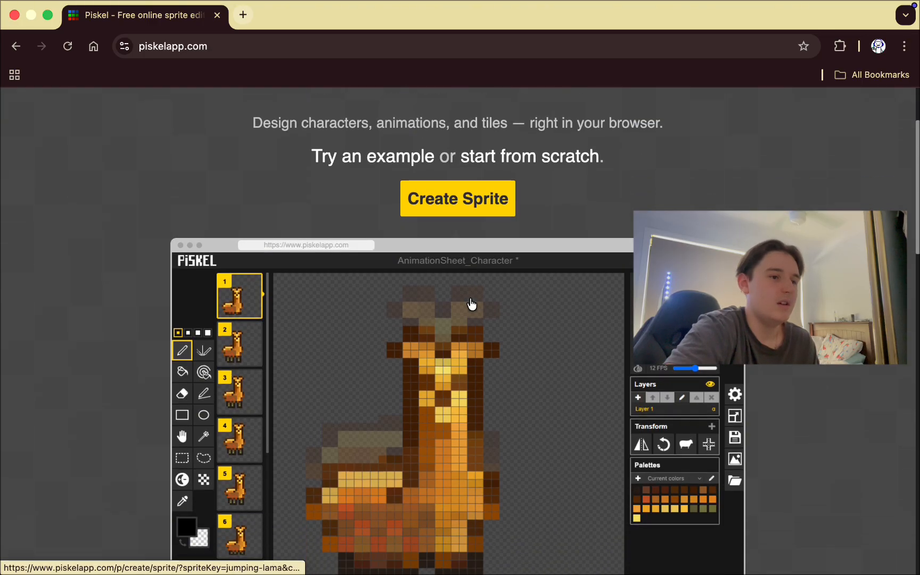
{"action": "scroll", "coordinate": [472, 305], "scroll_direction": "down", "scroll_amount": 2}
{"action": "left_click", "coordinate": [699, 409]}
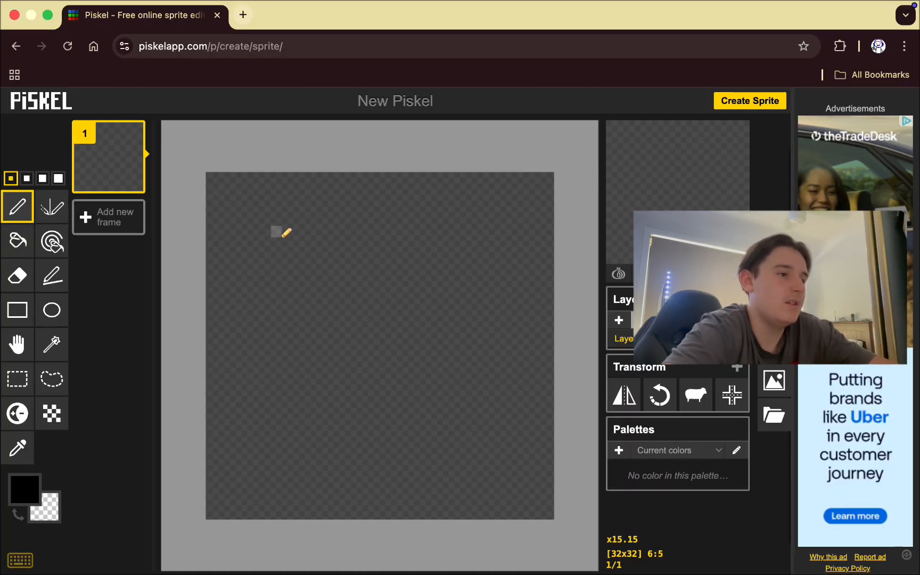
{"action": "mouse_move", "coordinate": [309, 240]}
{"action": "left_mouse_down"}
{"action": "mouse_move", "coordinate": [434, 343]}
{"action": "mouse_move", "coordinate": [365, 420]}
{"action": "mouse_move", "coordinate": [415, 273]}
{"action": "left_mouse_up"}
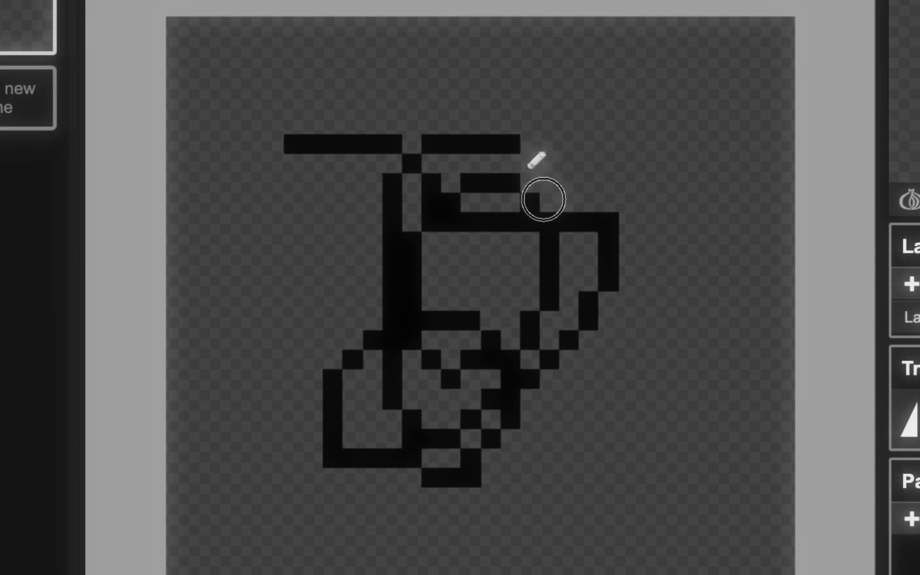
{"action": "mouse_move", "coordinate": [543, 199]}
{"action": "left_mouse_down"}
{"action": "mouse_move", "coordinate": [565, 211]}
{"action": "mouse_move", "coordinate": [669, 467]}
{"action": "mouse_move", "coordinate": [366, 478]}
{"action": "mouse_move", "coordinate": [359, 296]}
{"action": "left_mouse_up"}
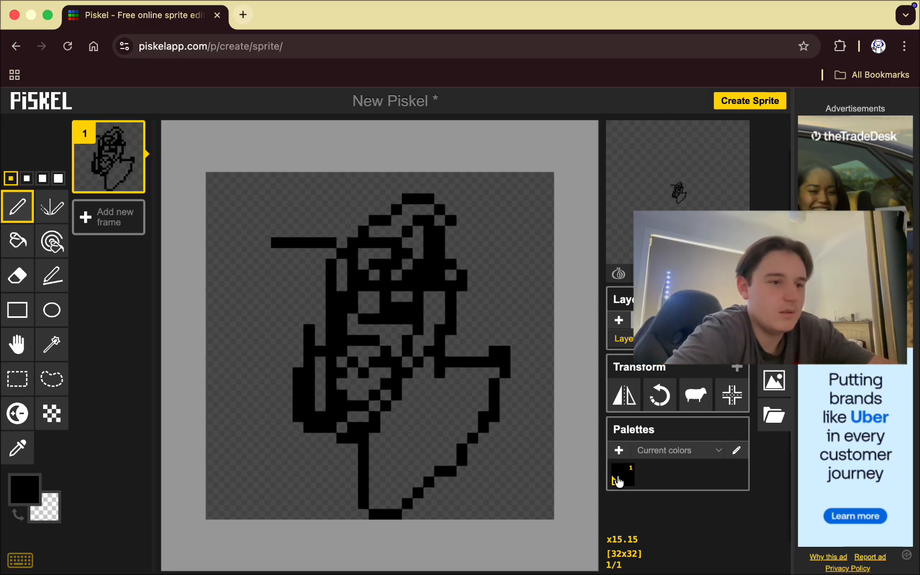
{"action": "left_click", "coordinate": [17, 270]}
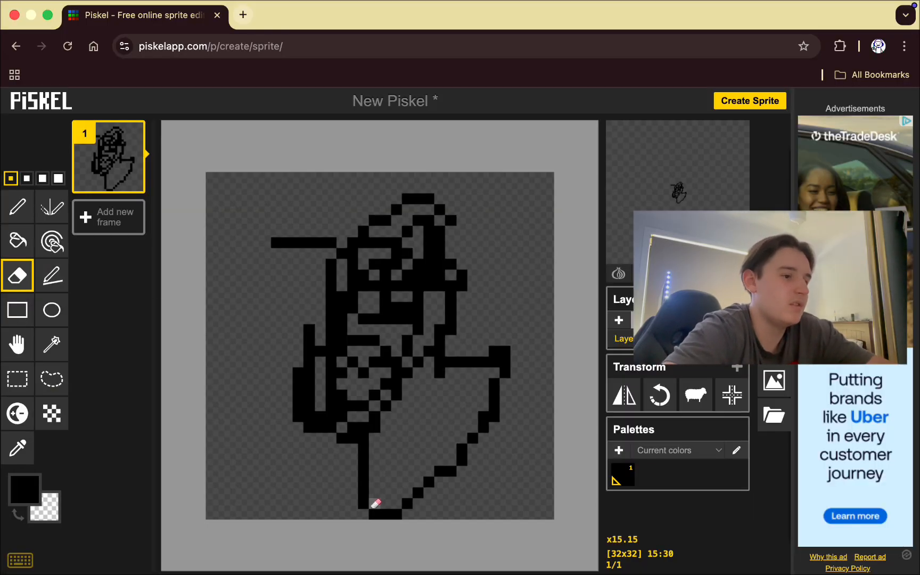
{"action": "mouse_move", "coordinate": [376, 503]}
{"action": "left_mouse_down"}
{"action": "mouse_move", "coordinate": [357, 465]}
{"action": "mouse_move", "coordinate": [365, 413]}
{"action": "mouse_move", "coordinate": [374, 476]}
{"action": "mouse_move", "coordinate": [359, 428]}
{"action": "mouse_move", "coordinate": [353, 308]}
{"action": "mouse_move", "coordinate": [342, 337]}
{"action": "mouse_move", "coordinate": [335, 463]}
{"action": "left_mouse_up"}
{"action": "left_click_drag", "start_coordinate": [326, 376], "coordinate": [308, 307]}
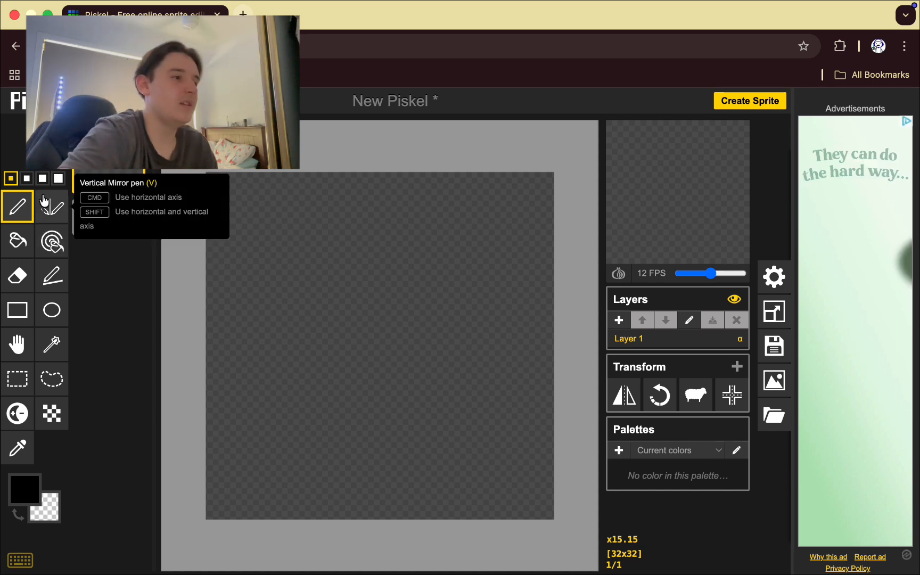
{"action": "left_click", "coordinate": [45, 201]}
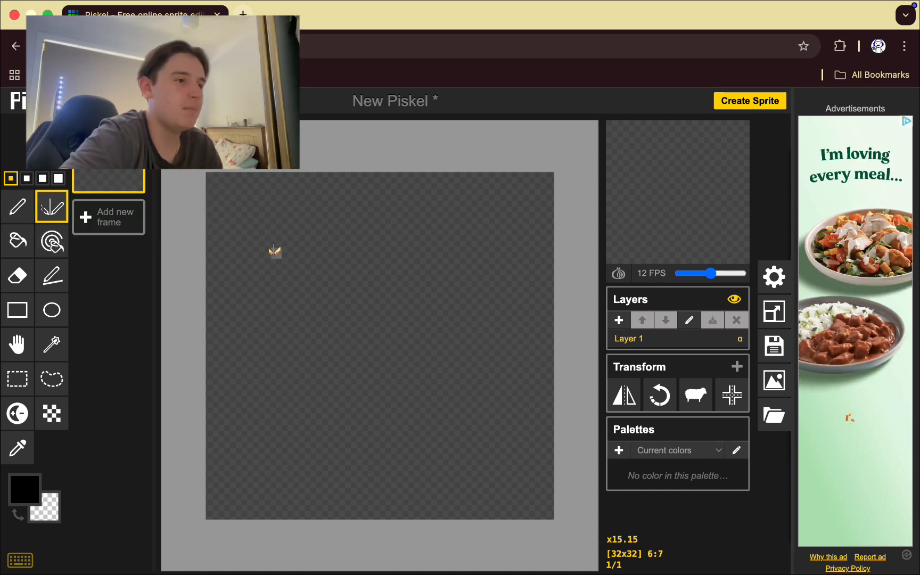
{"action": "mouse_move", "coordinate": [286, 253]}
{"action": "left_mouse_down"}
{"action": "mouse_move", "coordinate": [301, 330]}
{"action": "mouse_move", "coordinate": [314, 342]}
{"action": "mouse_move", "coordinate": [358, 463]}
{"action": "mouse_move", "coordinate": [445, 325]}
{"action": "mouse_move", "coordinate": [438, 407]}
{"action": "mouse_move", "coordinate": [449, 368]}
{"action": "mouse_move", "coordinate": [435, 410]}
{"action": "mouse_move", "coordinate": [424, 414]}
{"action": "mouse_move", "coordinate": [430, 389]}
{"action": "mouse_move", "coordinate": [411, 438]}
{"action": "left_mouse_up"}
{"action": "key", "text": "e"}
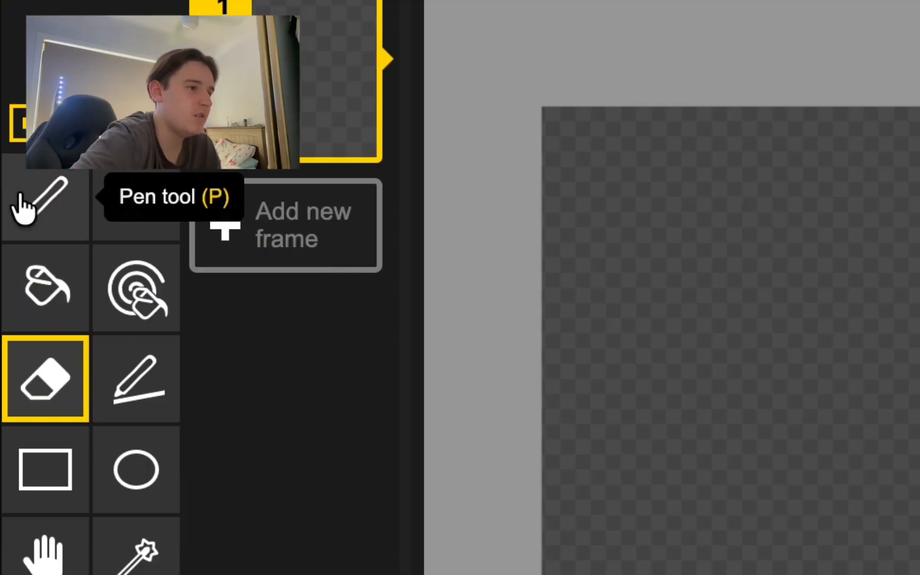
{"action": "left_click", "coordinate": [7, 208]}
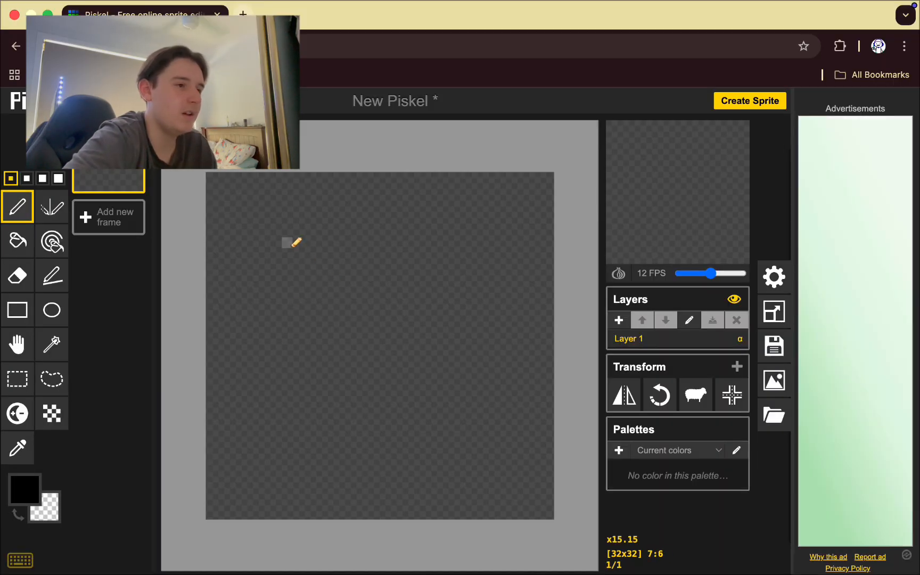
{"action": "mouse_move", "coordinate": [287, 241]}
{"action": "left_mouse_down"}
{"action": "mouse_move", "coordinate": [292, 311]}
{"action": "mouse_move", "coordinate": [347, 308]}
{"action": "mouse_move", "coordinate": [344, 248]}
{"action": "mouse_move", "coordinate": [289, 242]}
{"action": "left_mouse_up"}
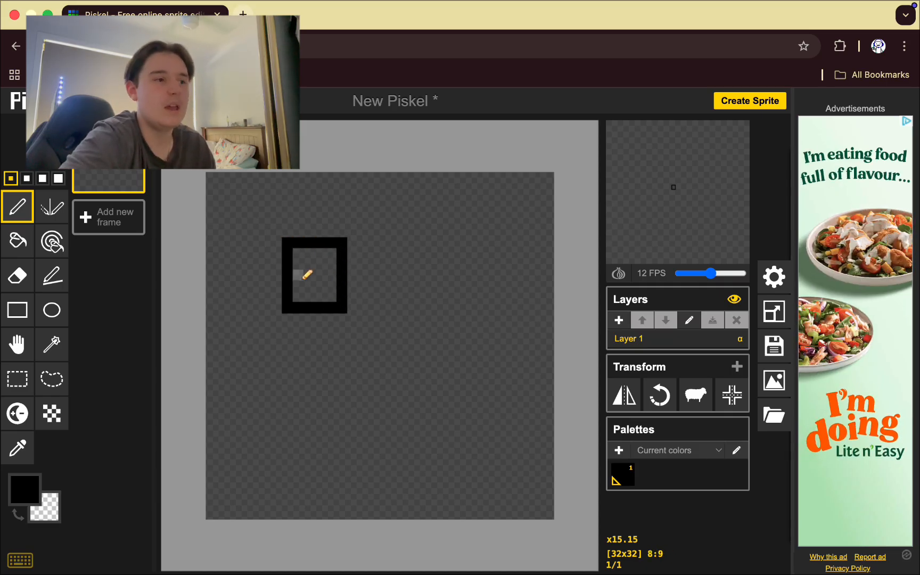
{"action": "left_click", "coordinate": [9, 234]}
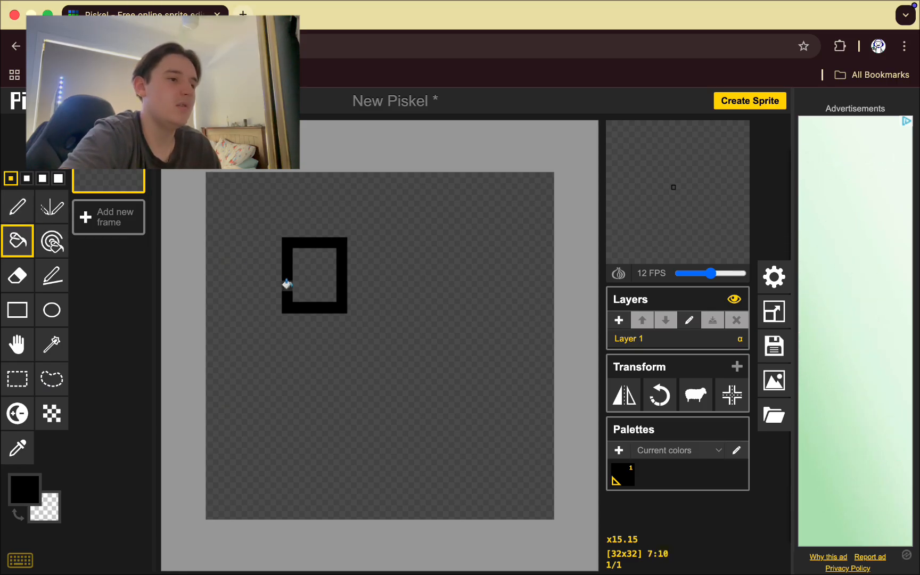
{"action": "left_click", "coordinate": [309, 265]}
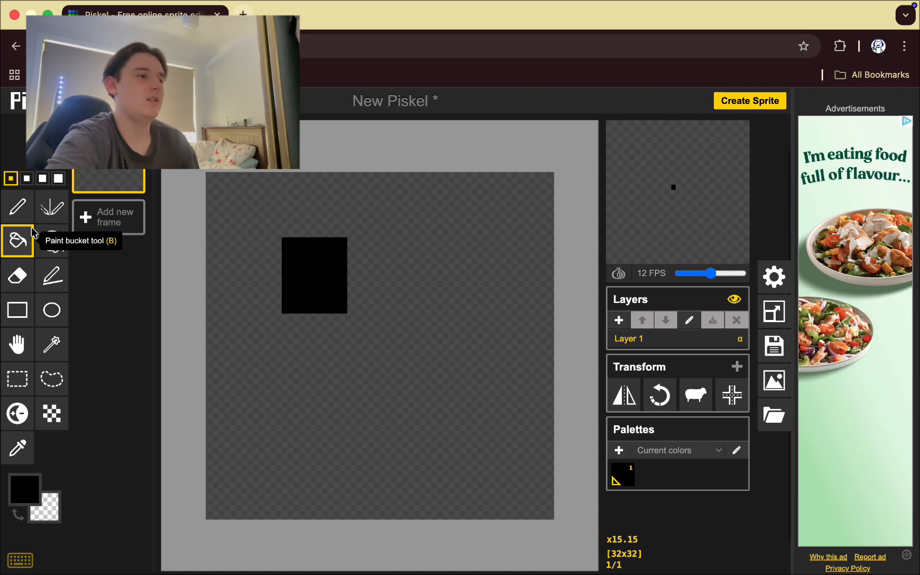
{"action": "left_click", "coordinate": [17, 285]}
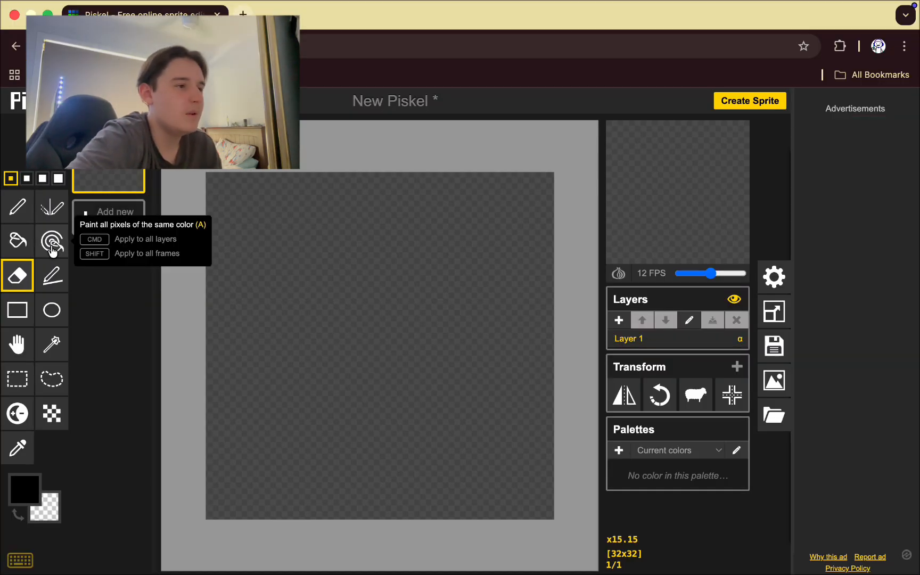
{"action": "left_click", "coordinate": [50, 237]}
{"action": "left_click", "coordinate": [383, 337]}
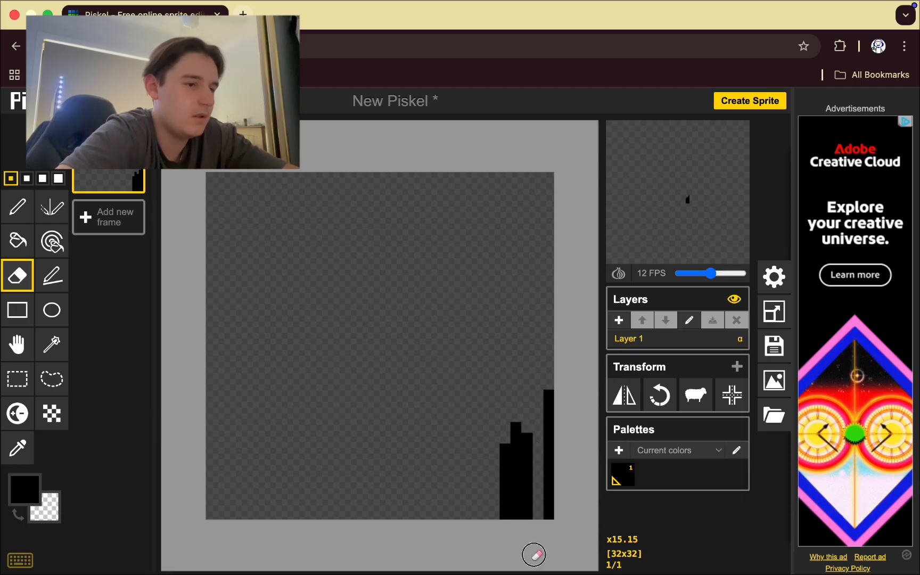
{"action": "mouse_move", "coordinate": [534, 554]}
{"action": "left_mouse_down"}
{"action": "mouse_move", "coordinate": [544, 377]}
{"action": "mouse_move", "coordinate": [538, 560]}
{"action": "mouse_move", "coordinate": [541, 441]}
{"action": "mouse_move", "coordinate": [512, 467]}
{"action": "mouse_move", "coordinate": [512, 507]}
{"action": "mouse_move", "coordinate": [504, 423]}
{"action": "mouse_move", "coordinate": [502, 510]}
{"action": "mouse_move", "coordinate": [503, 500]}
{"action": "mouse_move", "coordinate": [513, 529]}
{"action": "mouse_move", "coordinate": [518, 449]}
{"action": "mouse_move", "coordinate": [508, 426]}
{"action": "mouse_move", "coordinate": [537, 486]}
{"action": "mouse_move", "coordinate": [539, 518]}
{"action": "mouse_move", "coordinate": [527, 434]}
{"action": "left_mouse_up"}
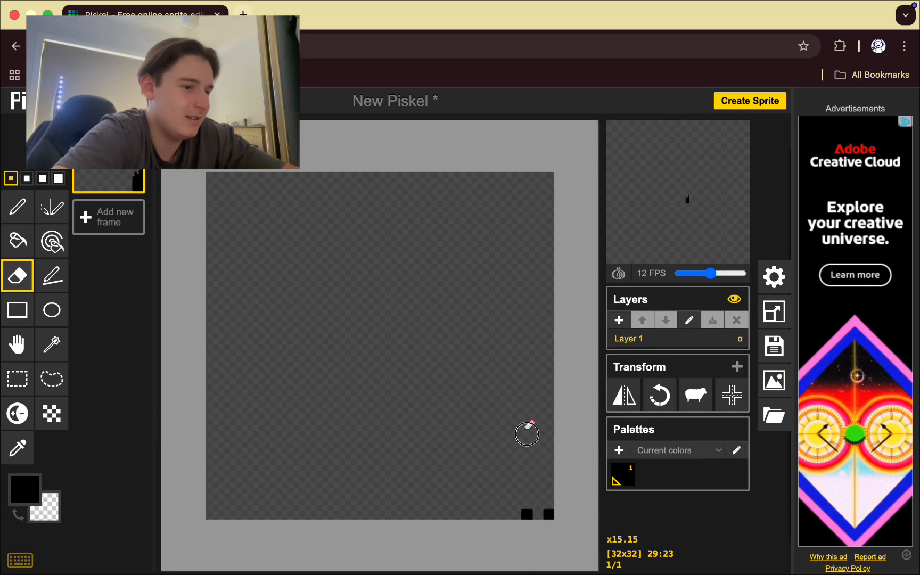
{"action": "left_click", "coordinate": [549, 514]}
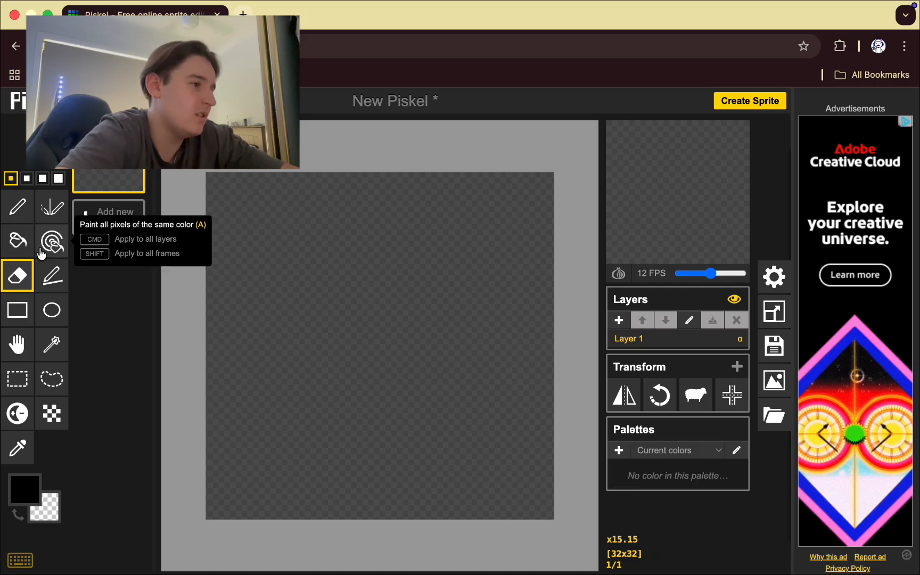
{"action": "left_click", "coordinate": [13, 207]}
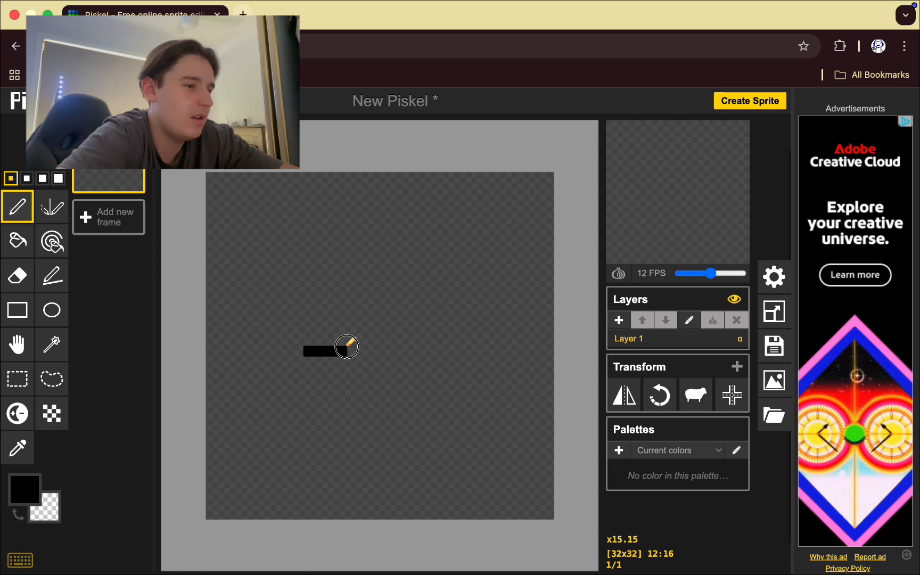
{"action": "left_click_drag", "start_coordinate": [372, 350], "coordinate": [301, 319]}
{"action": "left_click", "coordinate": [52, 241]}
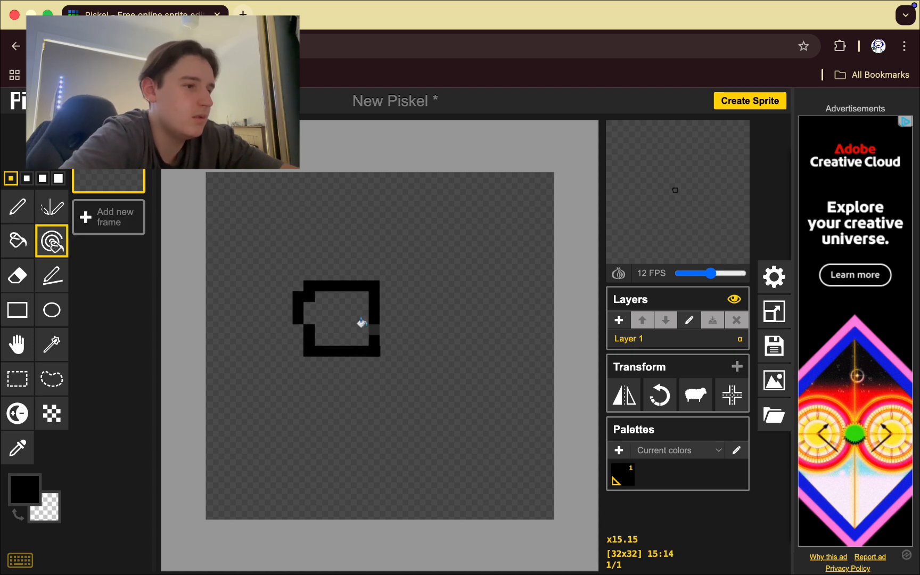
{"action": "left_click", "coordinate": [350, 323]}
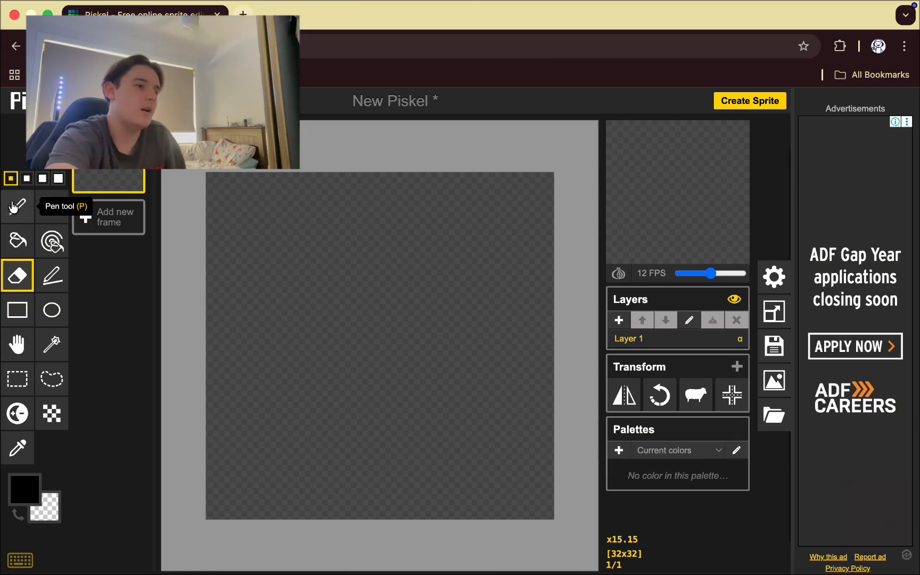
{"action": "left_click", "coordinate": [15, 206]}
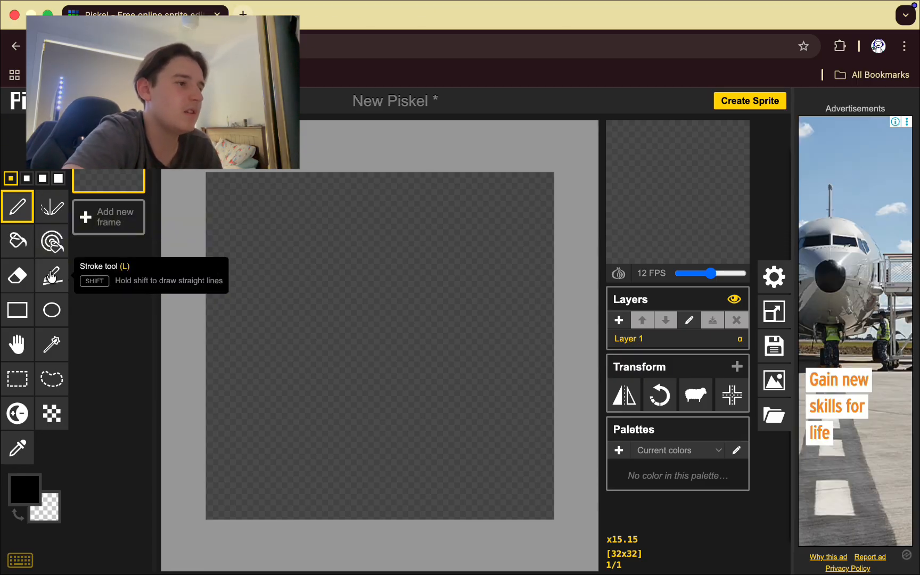
{"action": "left_click", "coordinate": [51, 276]}
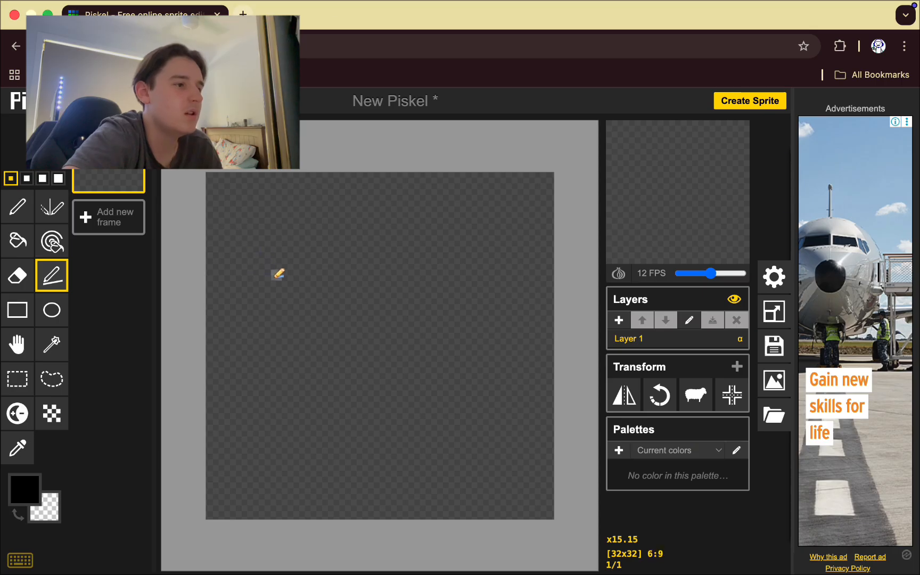
{"action": "mouse_move", "coordinate": [261, 287]}
{"action": "left_mouse_down"}
{"action": "mouse_move", "coordinate": [395, 292]}
{"action": "mouse_move", "coordinate": [413, 320]}
{"action": "mouse_move", "coordinate": [476, 273]}
{"action": "mouse_move", "coordinate": [523, 291]}
{"action": "mouse_move", "coordinate": [390, 384]}
{"action": "mouse_move", "coordinate": [403, 446]}
{"action": "mouse_move", "coordinate": [326, 397]}
{"action": "mouse_move", "coordinate": [537, 281]}
{"action": "mouse_move", "coordinate": [479, 289]}
{"action": "mouse_move", "coordinate": [294, 279]}
{"action": "mouse_move", "coordinate": [446, 295]}
{"action": "mouse_move", "coordinate": [507, 284]}
{"action": "mouse_move", "coordinate": [417, 282]}
{"action": "mouse_move", "coordinate": [378, 233]}
{"action": "mouse_move", "coordinate": [404, 199]}
{"action": "mouse_move", "coordinate": [352, 205]}
{"action": "mouse_move", "coordinate": [427, 488]}
{"action": "mouse_move", "coordinate": [353, 341]}
{"action": "left_mouse_up"}
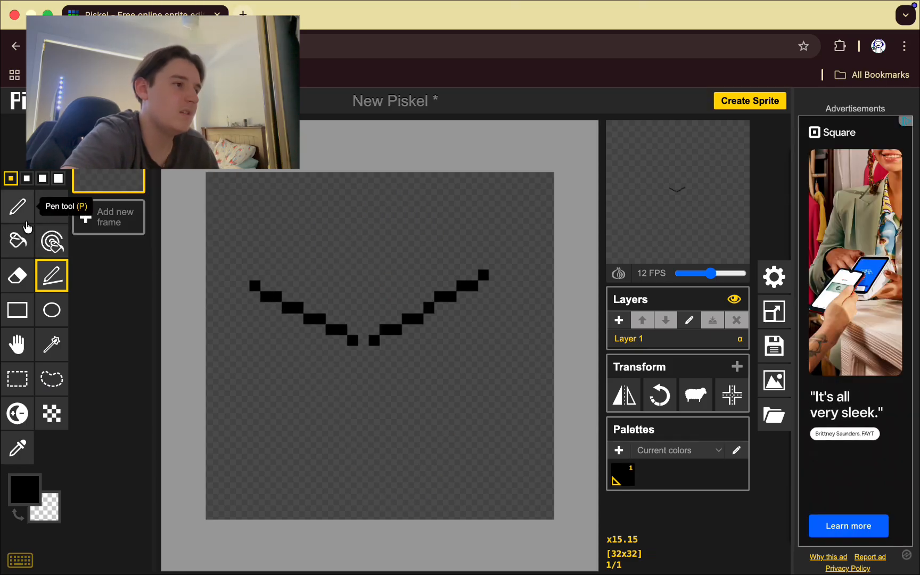
{"action": "left_click", "coordinate": [18, 276]}
{"action": "key", "text": "ctrl+z"}
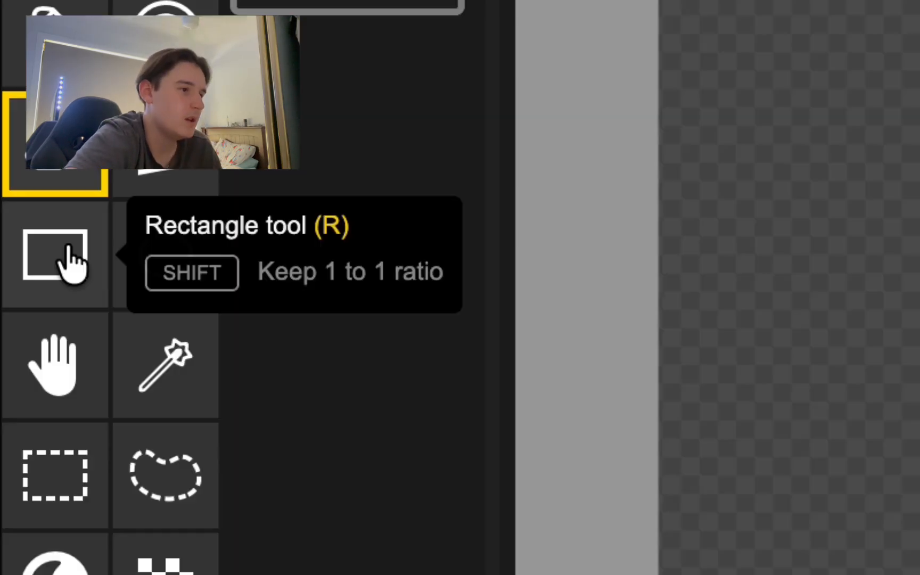
Draw a small rectangle, fill it solid black, and erase its left columns.
{"action": "left_click", "coordinate": [20, 310]}
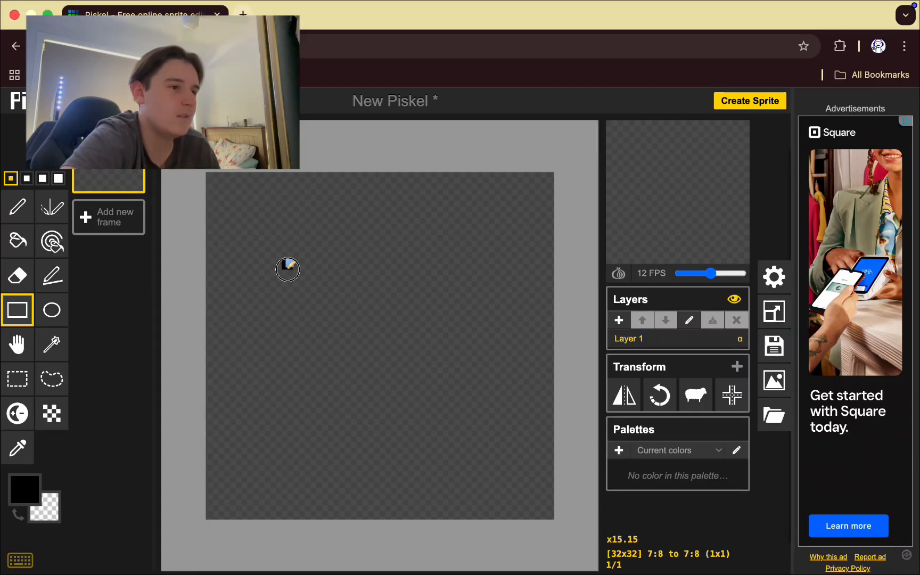
{"action": "mouse_move", "coordinate": [287, 269]}
{"action": "left_mouse_down"}
{"action": "mouse_move", "coordinate": [357, 339]}
{"action": "mouse_move", "coordinate": [421, 383]}
{"action": "mouse_move", "coordinate": [326, 296]}
{"action": "mouse_move", "coordinate": [421, 321]}
{"action": "mouse_move", "coordinate": [403, 353]}
{"action": "mouse_move", "coordinate": [434, 353]}
{"action": "mouse_move", "coordinate": [484, 319]}
{"action": "mouse_move", "coordinate": [482, 360]}
{"action": "mouse_move", "coordinate": [361, 338]}
{"action": "mouse_move", "coordinate": [331, 408]}
{"action": "mouse_move", "coordinate": [396, 318]}
{"action": "left_mouse_up"}
{"action": "key", "text": "b"}
{"action": "left_click", "coordinate": [324, 287]}
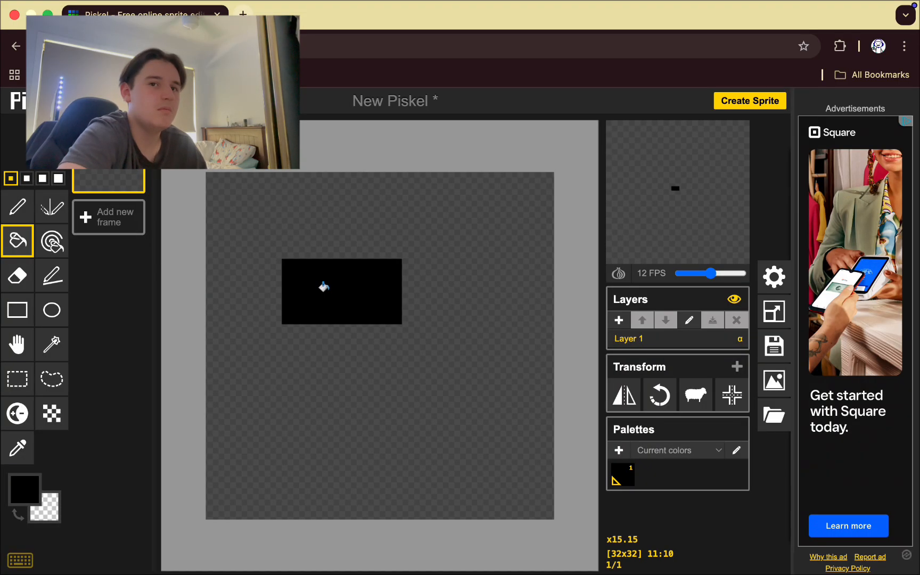
{"action": "left_click", "coordinate": [17, 275]}
{"action": "mouse_move", "coordinate": [287, 267]}
{"action": "left_mouse_down"}
{"action": "mouse_move", "coordinate": [307, 204]}
{"action": "mouse_move", "coordinate": [329, 377]}
{"action": "mouse_move", "coordinate": [321, 227]}
{"action": "mouse_move", "coordinate": [350, 344]}
{"action": "mouse_move", "coordinate": [359, 202]}
{"action": "mouse_move", "coordinate": [384, 321]}
{"action": "mouse_move", "coordinate": [396, 308]}
{"action": "mouse_move", "coordinate": [396, 255]}
{"action": "left_mouse_up"}
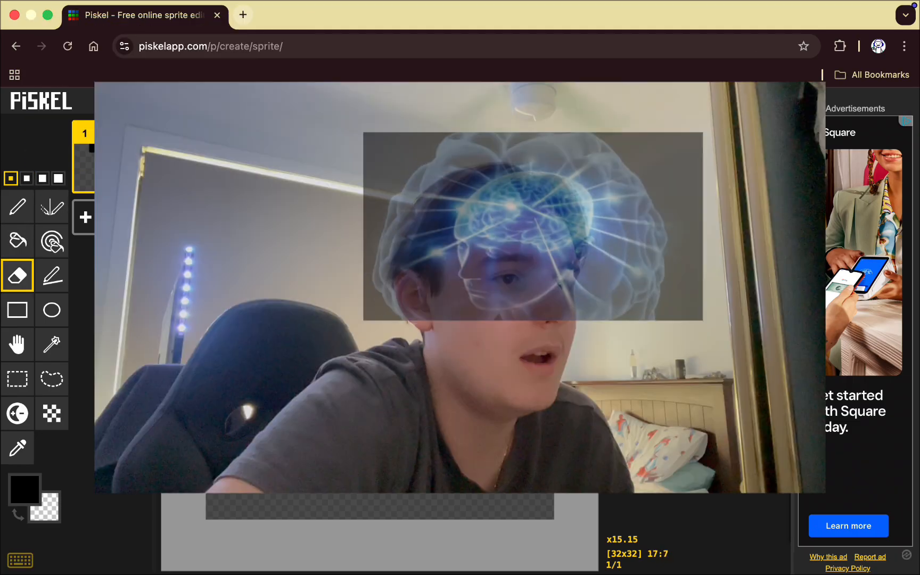
Sketch an ellipse and another rectangle, then move the black rectangle near the canvas centre.
{"action": "left_click", "coordinate": [51, 309]}
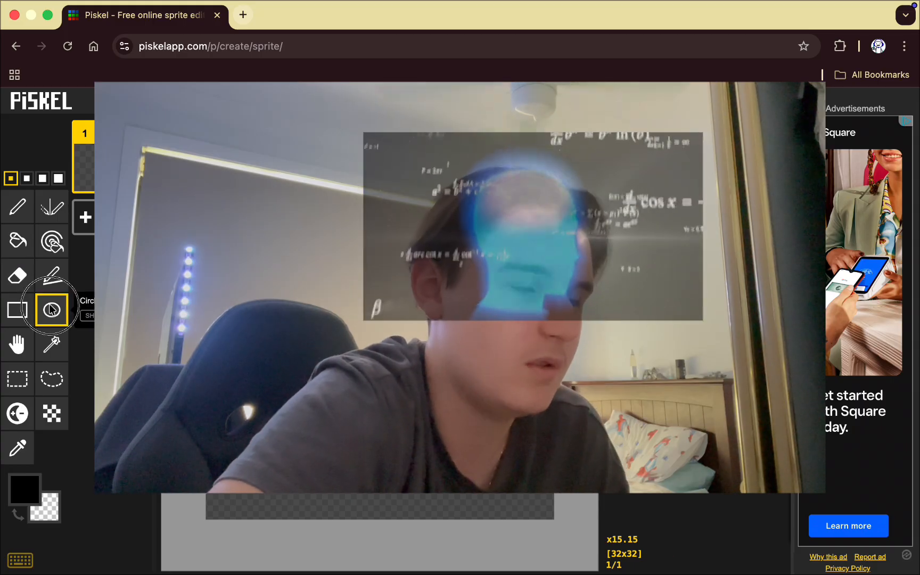
{"action": "left_click_drag", "start_coordinate": [297, 272], "coordinate": [367, 339]}
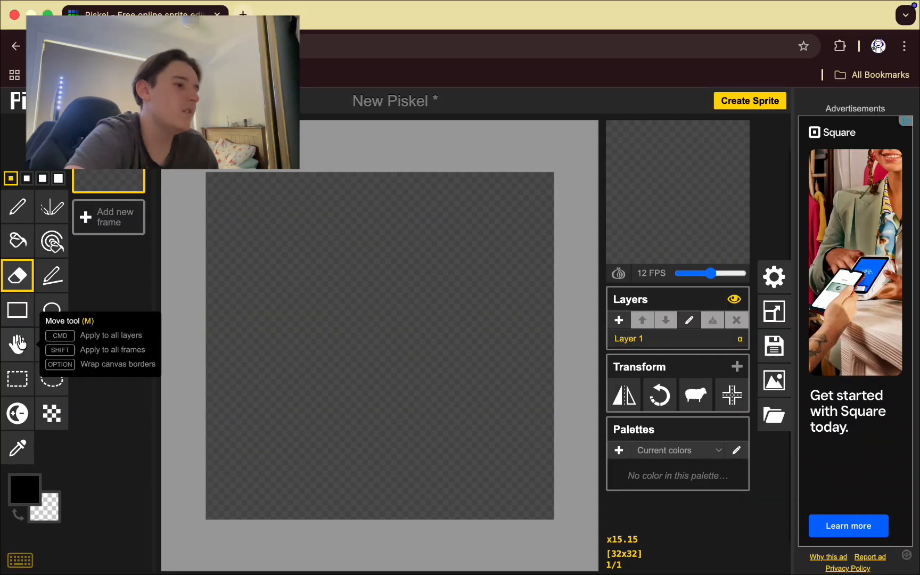
{"action": "left_click", "coordinate": [17, 310]}
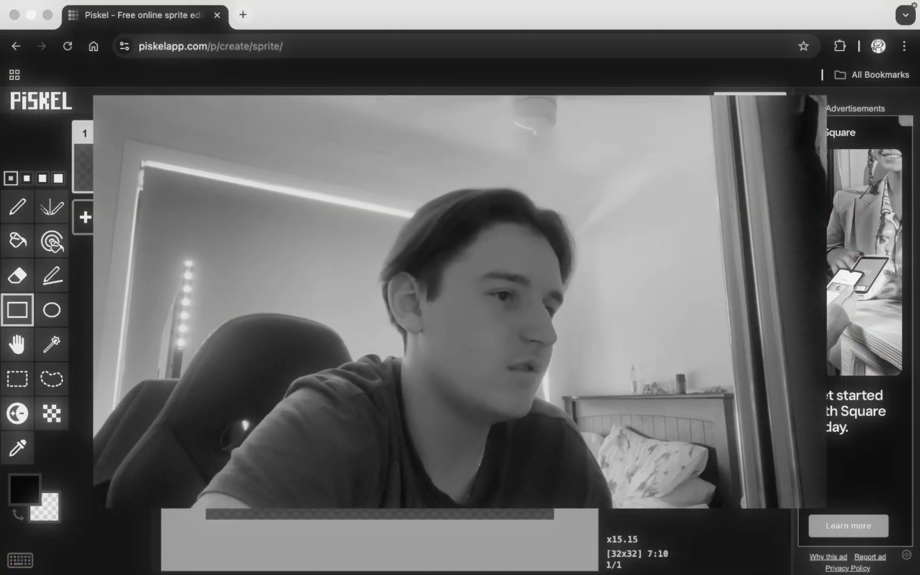
{"action": "mouse_move", "coordinate": [288, 285]}
{"action": "left_mouse_down"}
{"action": "mouse_move", "coordinate": [309, 329]}
{"action": "mouse_move", "coordinate": [320, 318]}
{"action": "left_mouse_up"}
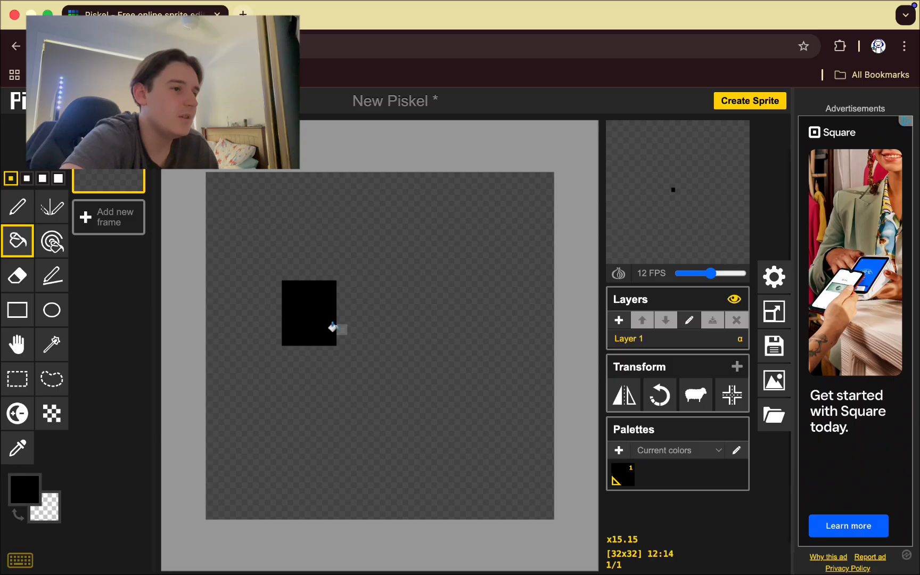
{"action": "left_click", "coordinate": [16, 341]}
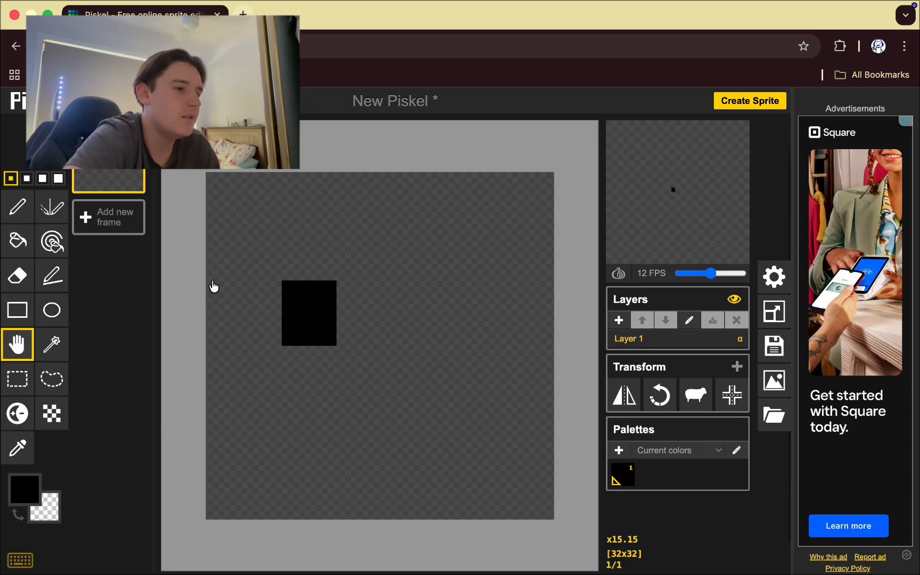
{"action": "left_click_drag", "start_coordinate": [311, 317], "coordinate": [377, 407]}
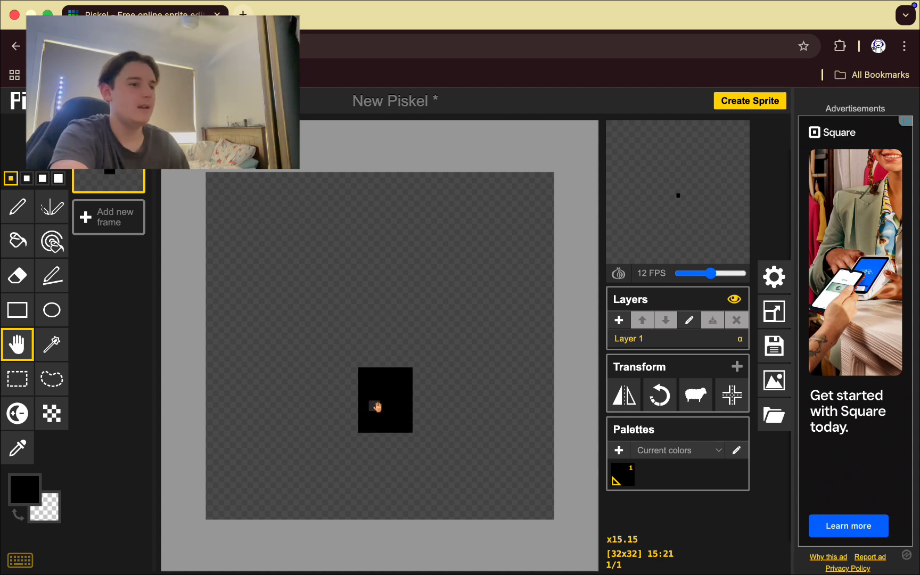
{"action": "left_click_drag", "start_coordinate": [378, 407], "coordinate": [367, 329]}
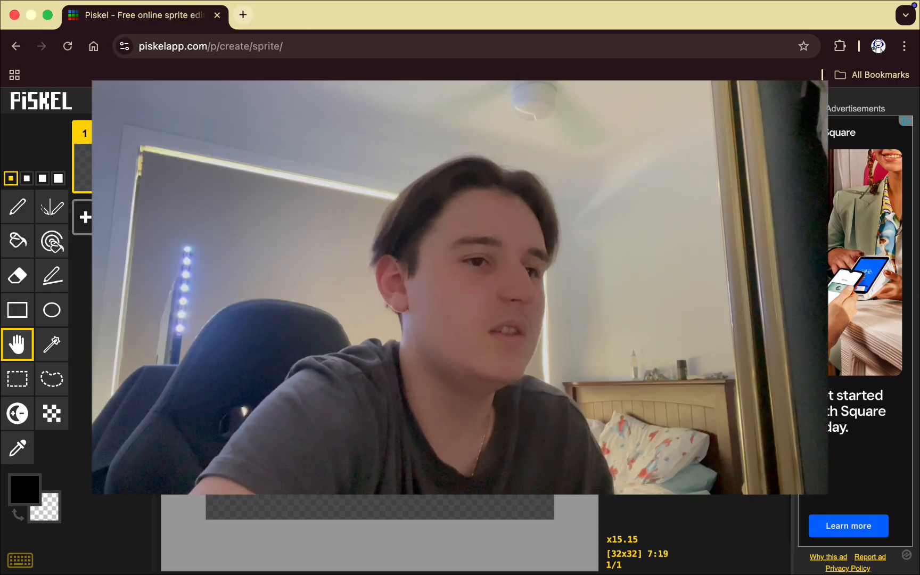
Select the black square with the Magic Wand and erase it from the canvas.
{"action": "key", "text": "e"}
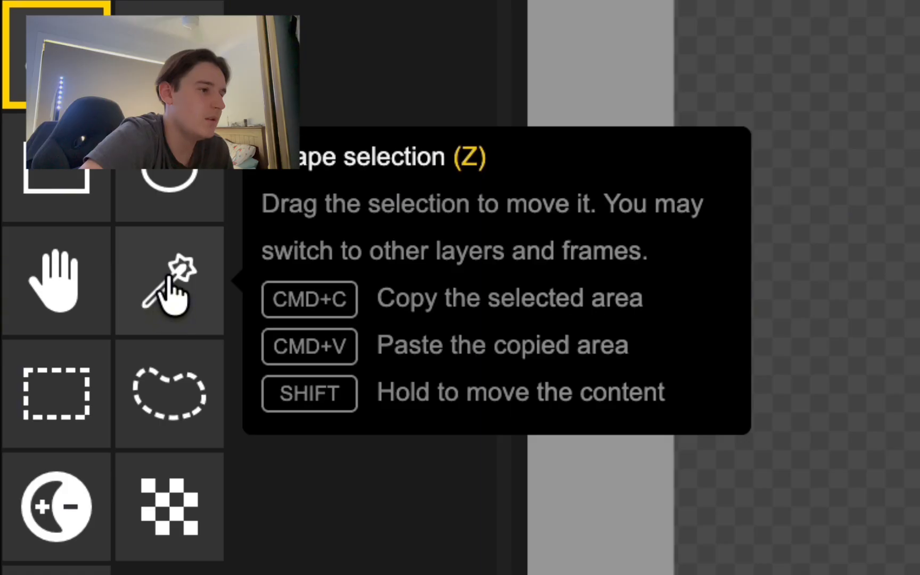
{"action": "left_click", "coordinate": [173, 298]}
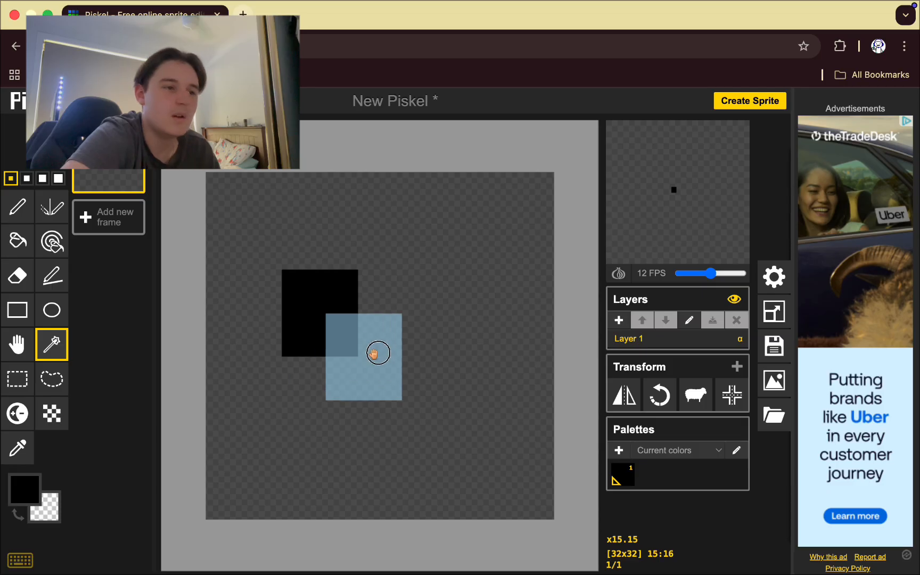
{"action": "left_click_drag", "start_coordinate": [376, 353], "coordinate": [459, 309]}
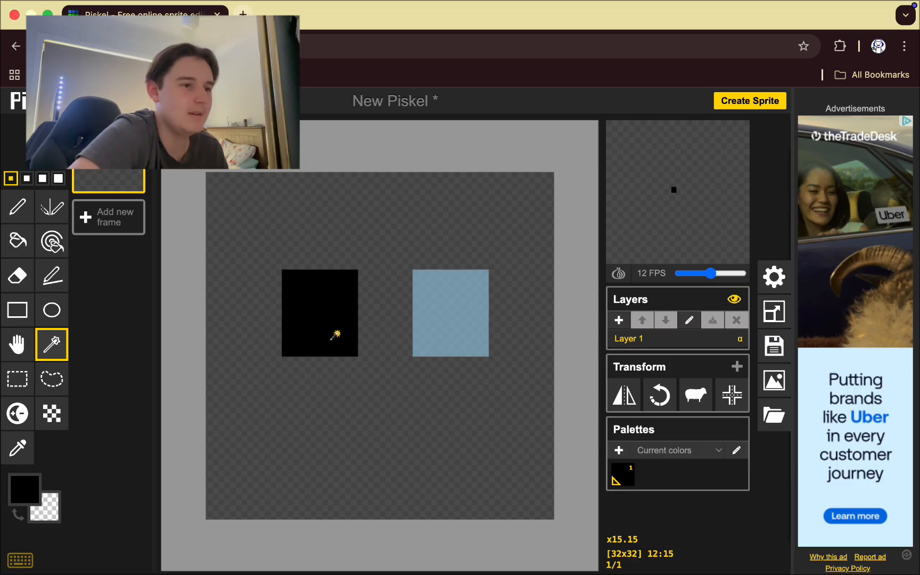
{"action": "key", "text": "e"}
{"action": "mouse_move", "coordinate": [335, 335]}
{"action": "left_mouse_down"}
{"action": "mouse_move", "coordinate": [356, 300]}
{"action": "mouse_move", "coordinate": [335, 217]}
{"action": "mouse_move", "coordinate": [338, 392]}
{"action": "mouse_move", "coordinate": [315, 230]}
{"action": "mouse_move", "coordinate": [314, 376]}
{"action": "mouse_move", "coordinate": [301, 247]}
{"action": "mouse_move", "coordinate": [294, 349]}
{"action": "mouse_move", "coordinate": [282, 276]}
{"action": "left_mouse_up"}
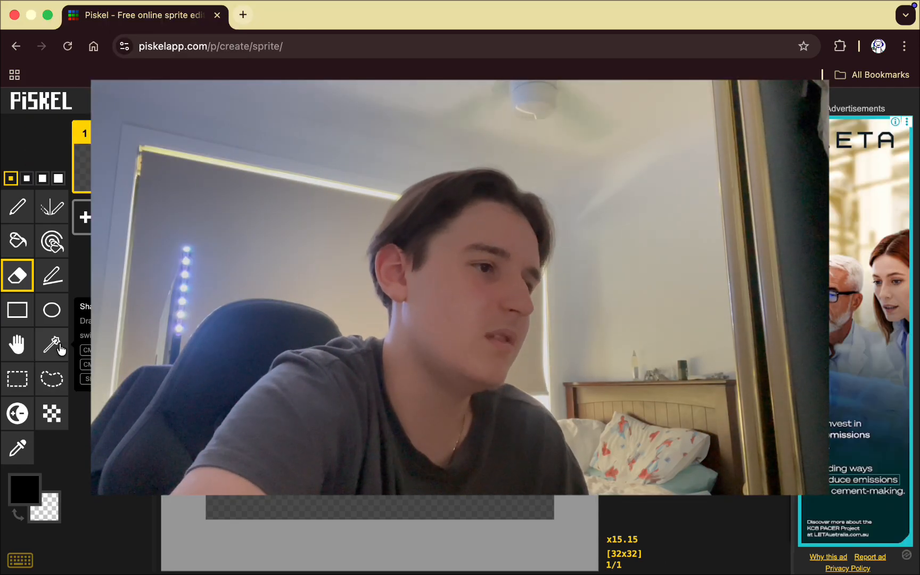
{"action": "left_click", "coordinate": [18, 415]}
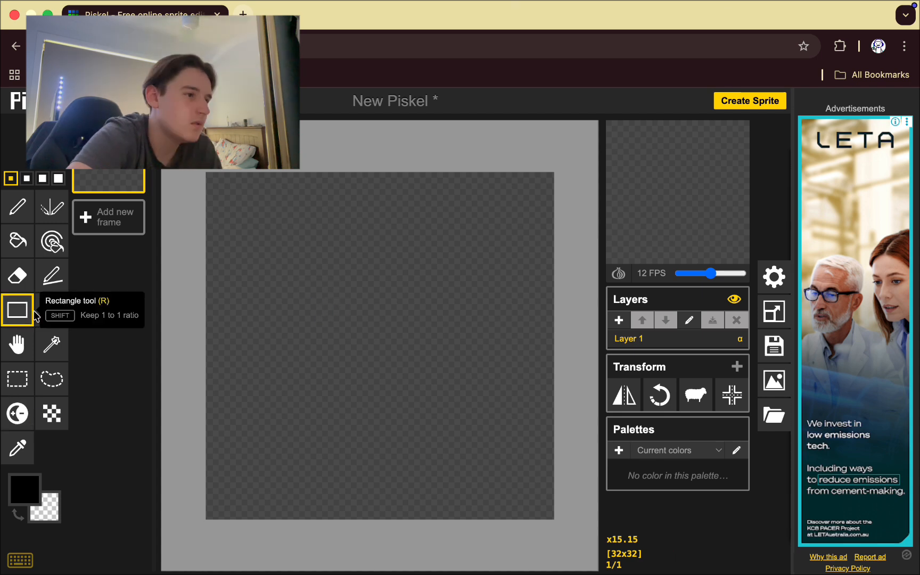
{"action": "left_click", "coordinate": [50, 310]}
{"action": "left_click_drag", "start_coordinate": [290, 308], "coordinate": [330, 351]}
{"action": "mouse_move", "coordinate": [501, 267]}
{"action": "left_mouse_down"}
{"action": "mouse_move", "coordinate": [530, 321]}
{"action": "mouse_move", "coordinate": [500, 281]}
{"action": "left_mouse_up"}
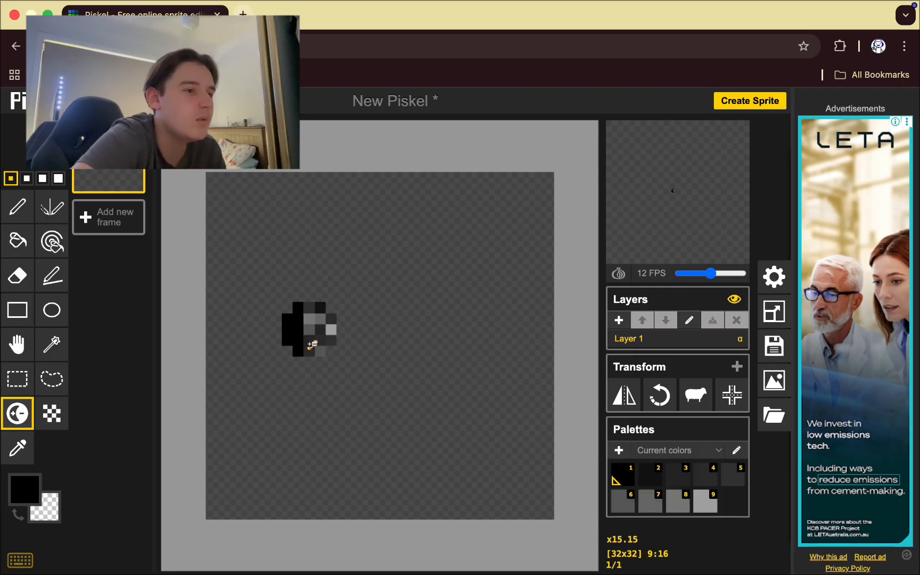
{"action": "mouse_move", "coordinate": [307, 351]}
{"action": "left_mouse_down"}
{"action": "mouse_move", "coordinate": [287, 325]}
{"action": "mouse_move", "coordinate": [294, 307]}
{"action": "mouse_move", "coordinate": [297, 354]}
{"action": "mouse_move", "coordinate": [312, 328]}
{"action": "left_mouse_up"}
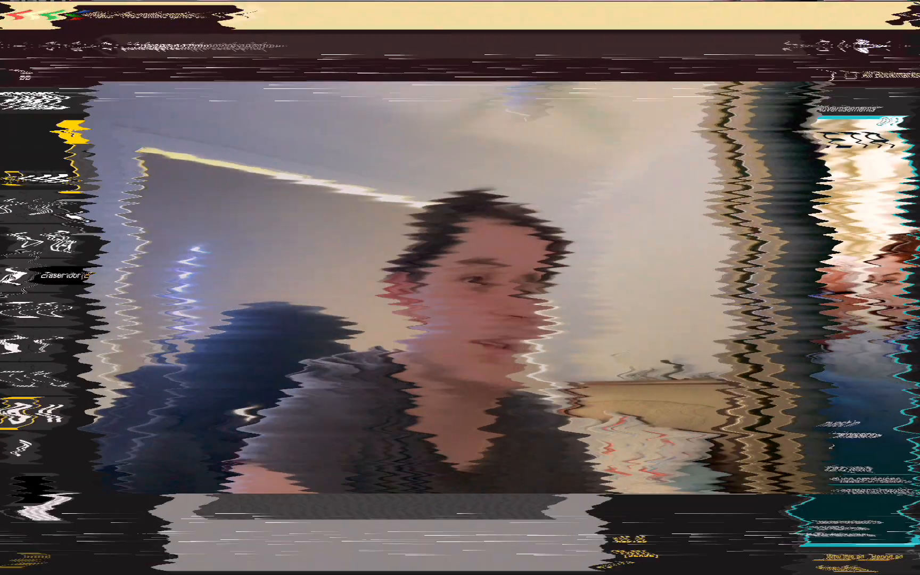
{"action": "left_click", "coordinate": [18, 449]}
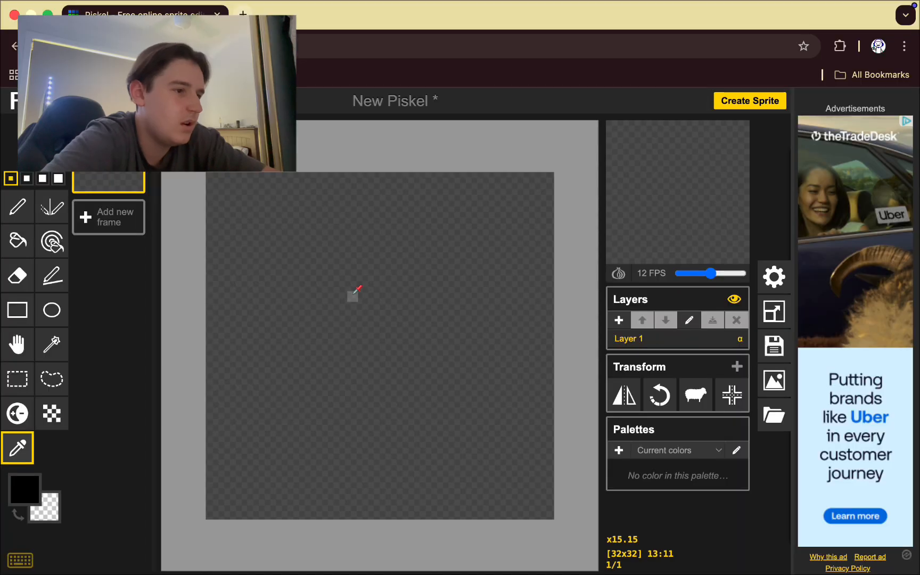
Pick the transparent colour from the canvas, then return to the Pen with black as primary colour.
{"action": "left_click", "coordinate": [354, 292]}
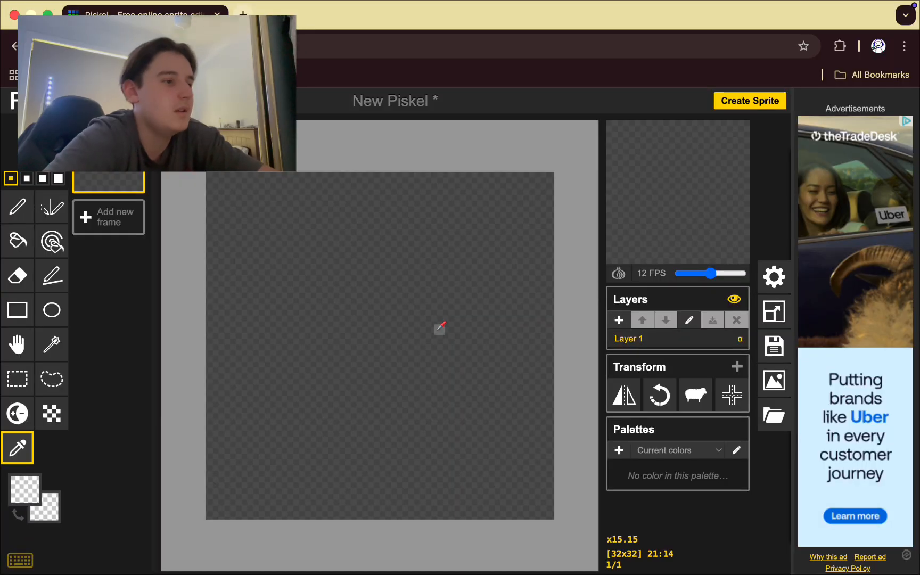
{"action": "key", "text": "d"}
{"action": "key", "text": "p"}
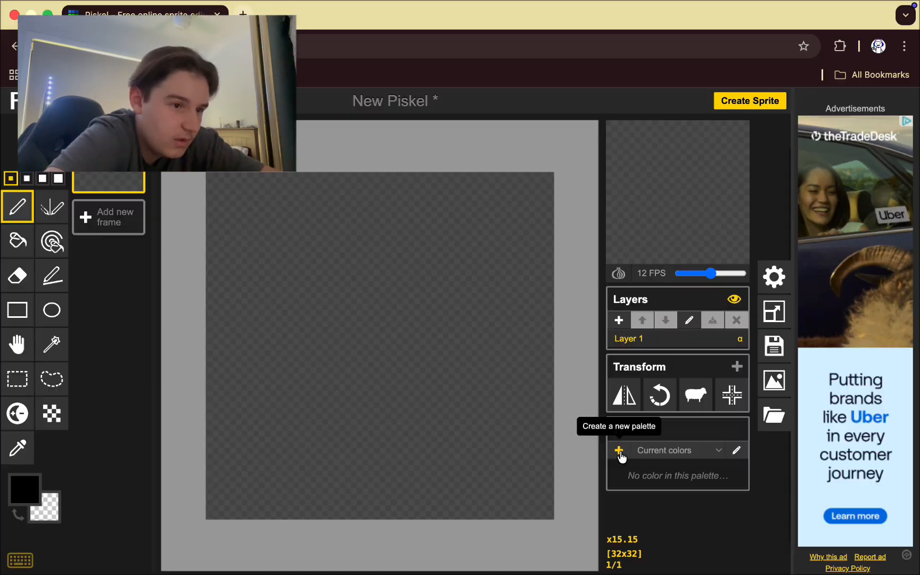
Create and save a new palette with black, white, bright green and orange swatches.
{"action": "left_click", "coordinate": [302, 330]}
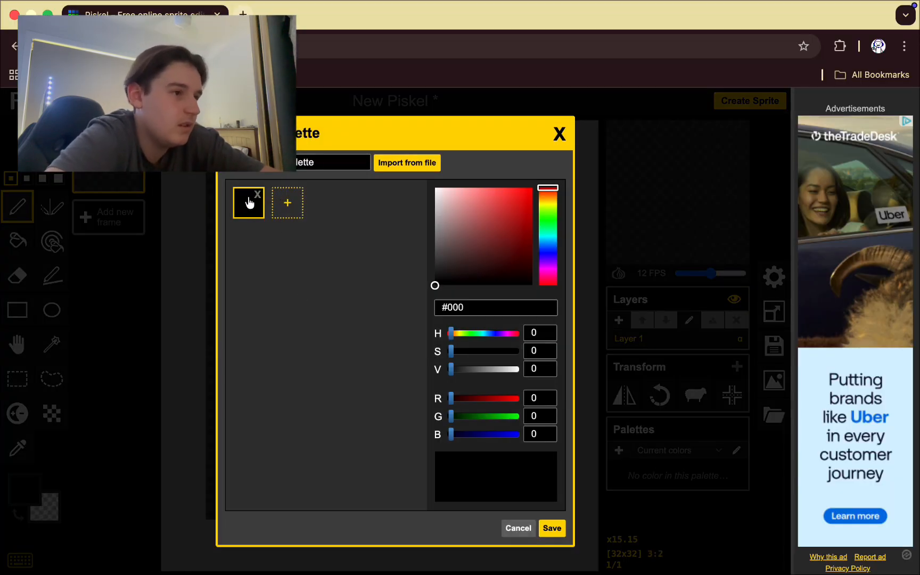
{"action": "left_click", "coordinate": [301, 207]}
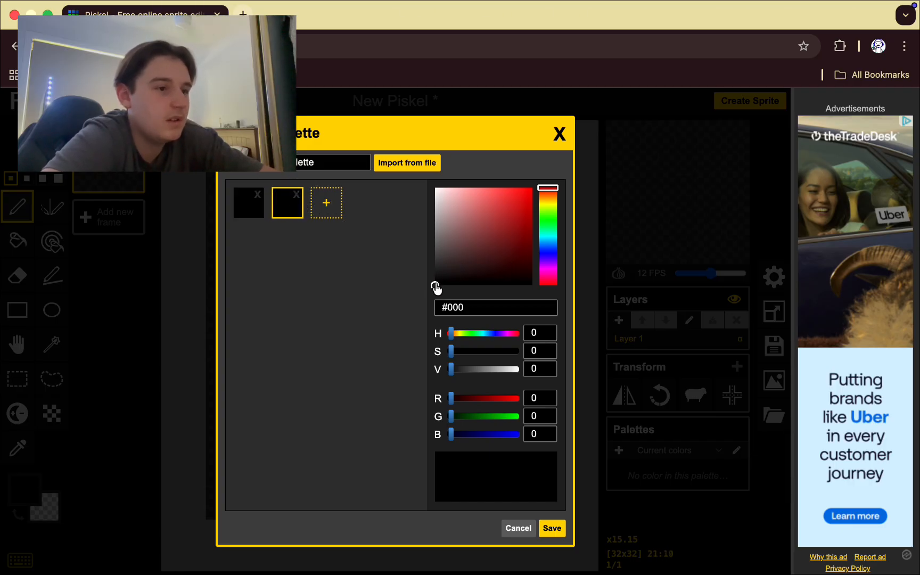
{"action": "left_click_drag", "start_coordinate": [435, 287], "coordinate": [430, 180]}
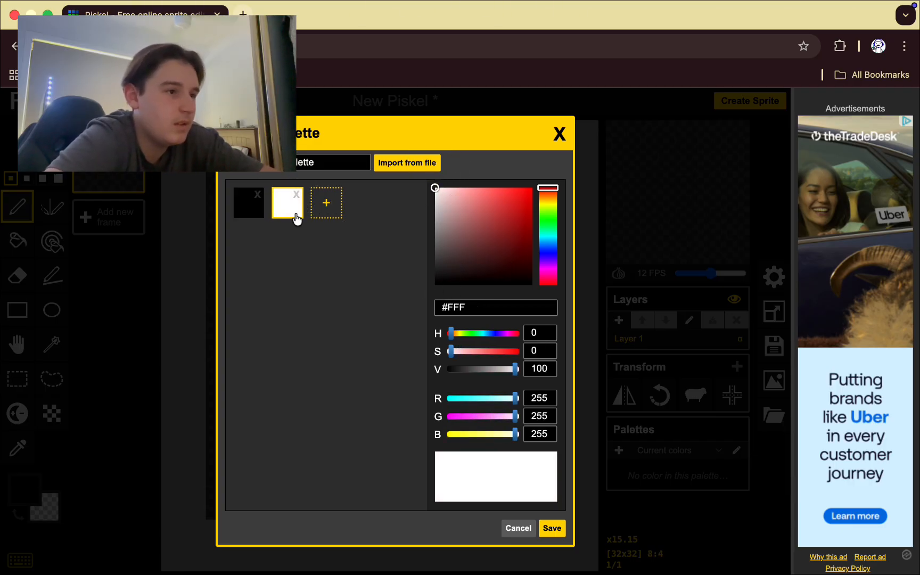
{"action": "left_click", "coordinate": [327, 205]}
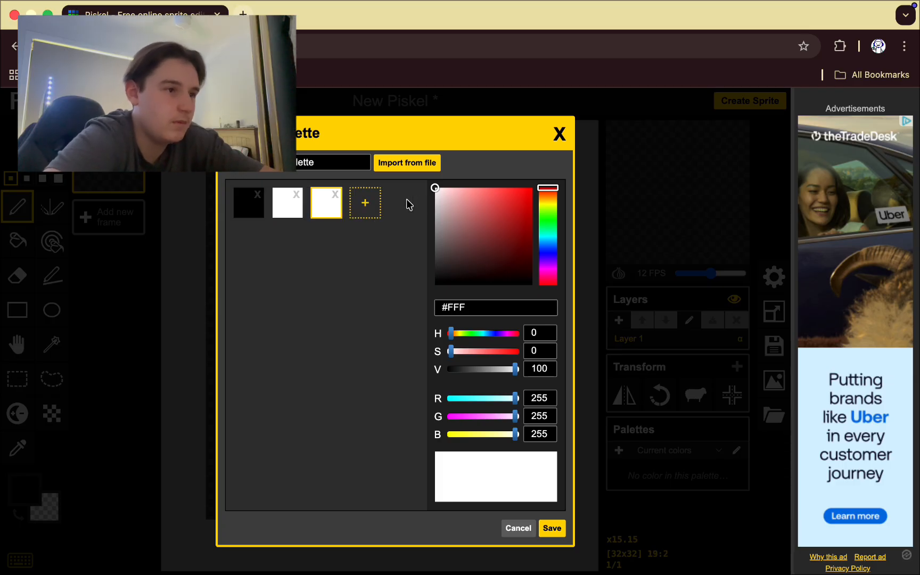
{"action": "left_click_drag", "start_coordinate": [557, 191], "coordinate": [548, 223]}
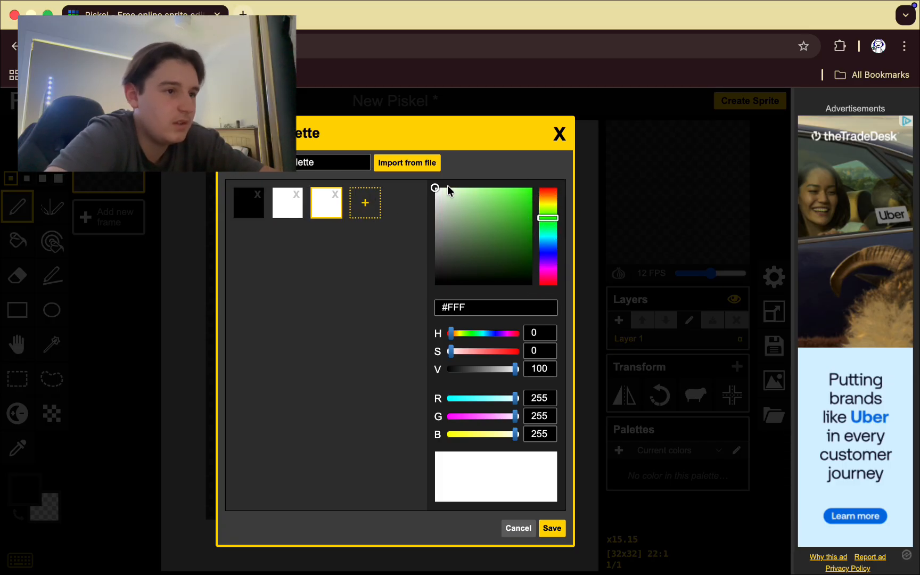
{"action": "left_click_drag", "start_coordinate": [447, 186], "coordinate": [503, 175]}
{"action": "left_click", "coordinate": [365, 203]}
{"action": "left_click_drag", "start_coordinate": [548, 205], "coordinate": [548, 193]}
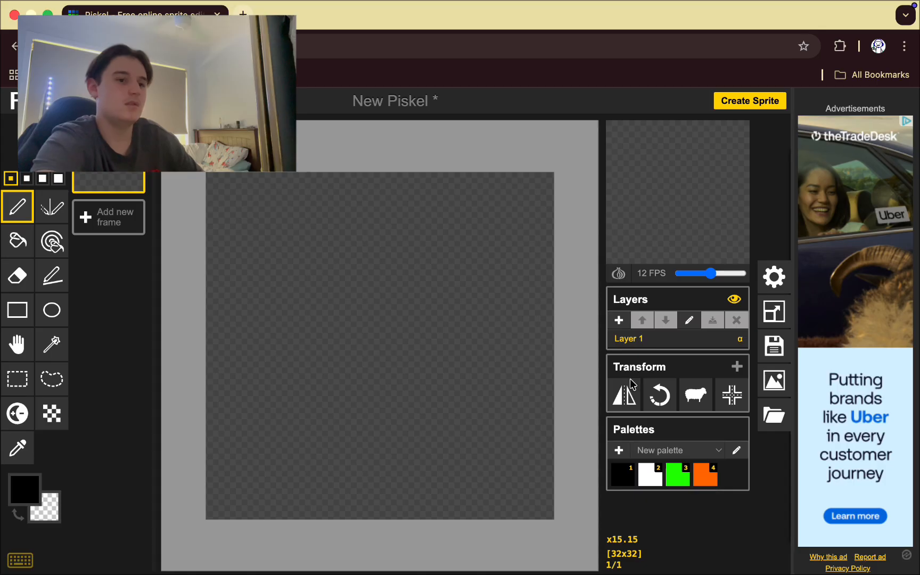
{"action": "left_click", "coordinate": [552, 528]}
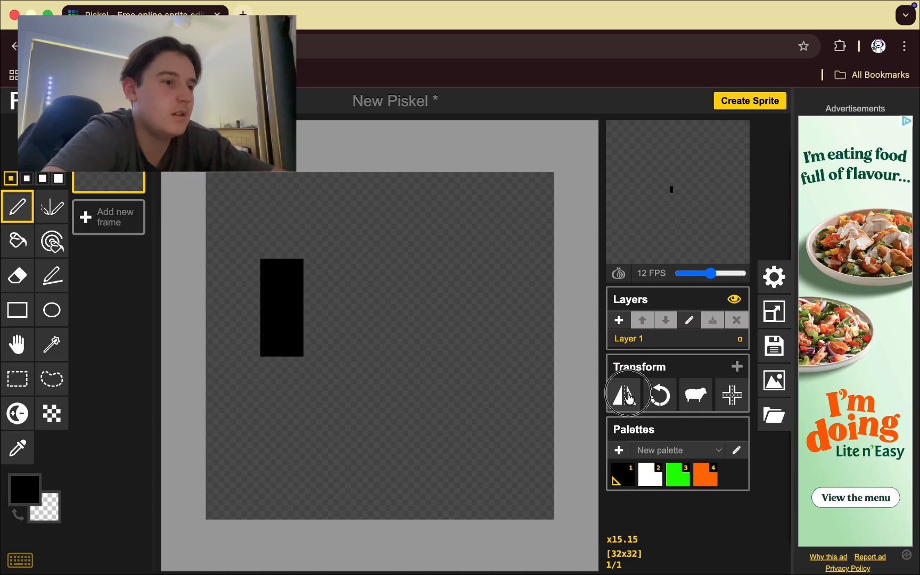
Flip the black test rectangle horizontally back and forth several times.
{"action": "left_click", "coordinate": [626, 397]}
{"action": "left_click", "coordinate": [626, 397]}
{"action": "left_click", "coordinate": [627, 397]}
{"action": "left_click", "coordinate": [627, 396]}
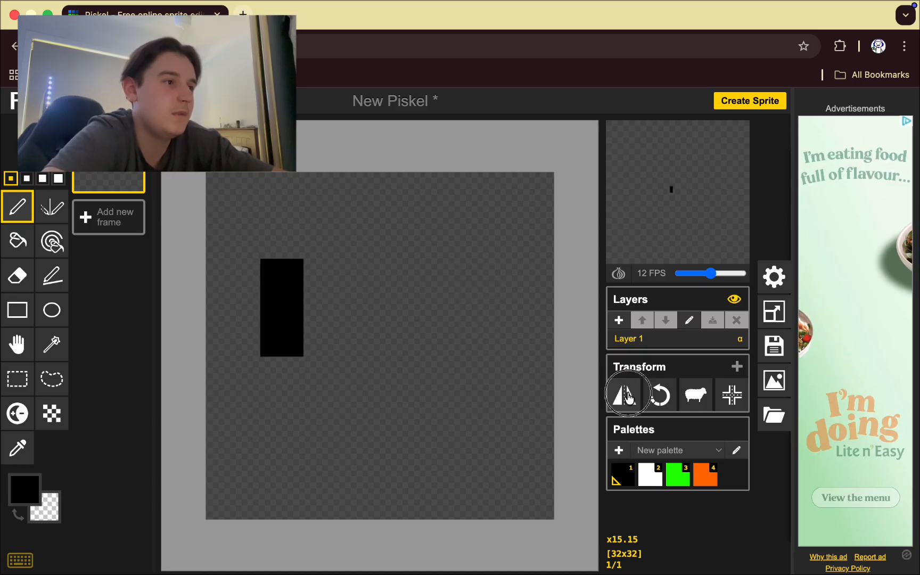
{"action": "left_click", "coordinate": [626, 397]}
{"action": "left_click", "coordinate": [627, 396]}
{"action": "left_click", "coordinate": [626, 397]}
{"action": "left_click", "coordinate": [627, 397]}
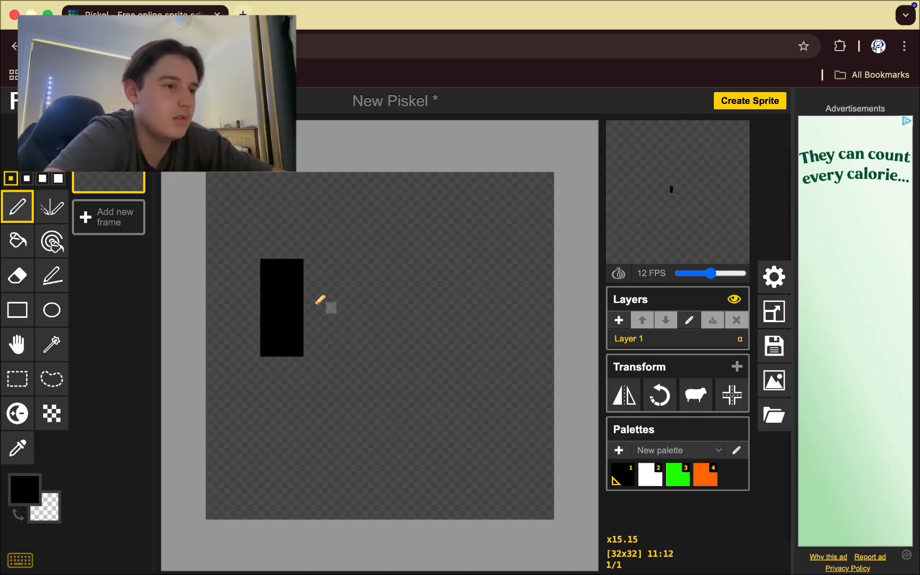
Rotate the rectangle a full turn back to its start and try copying the layer to all frames.
{"action": "left_click", "coordinate": [660, 396]}
{"action": "left_click", "coordinate": [660, 397]}
{"action": "left_click", "coordinate": [659, 397]}
{"action": "left_click", "coordinate": [659, 396]}
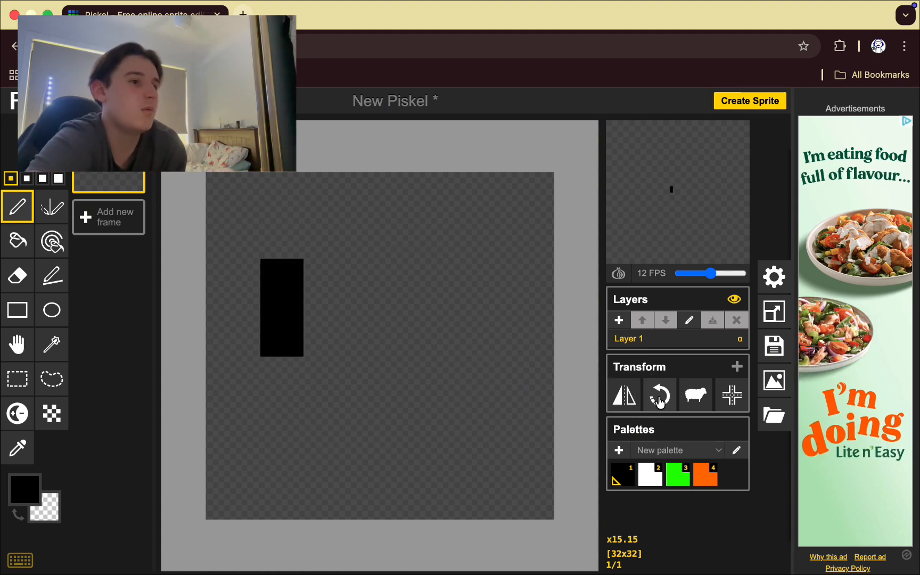
{"action": "left_click", "coordinate": [694, 394]}
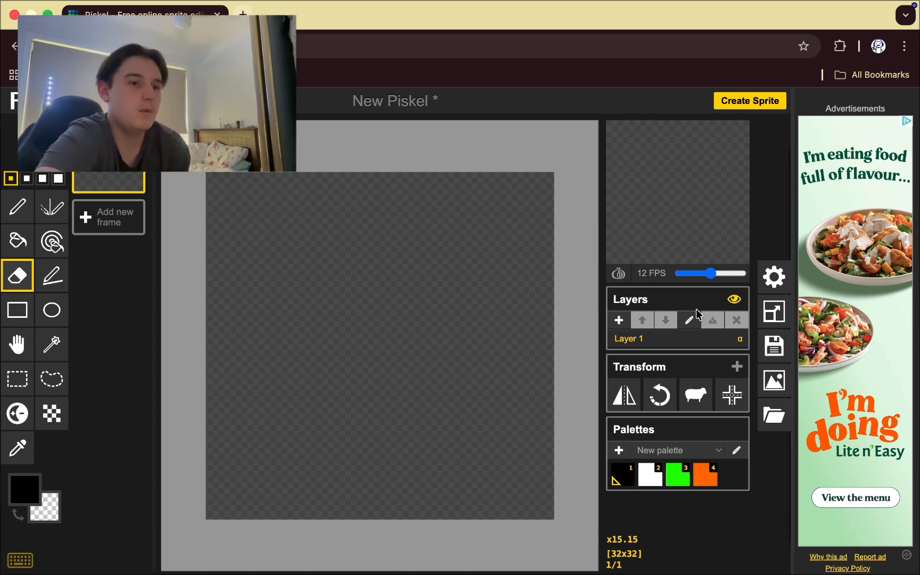
Open the Save drawer showing the sprite title 'New Piskel'.
{"action": "left_click", "coordinate": [774, 346]}
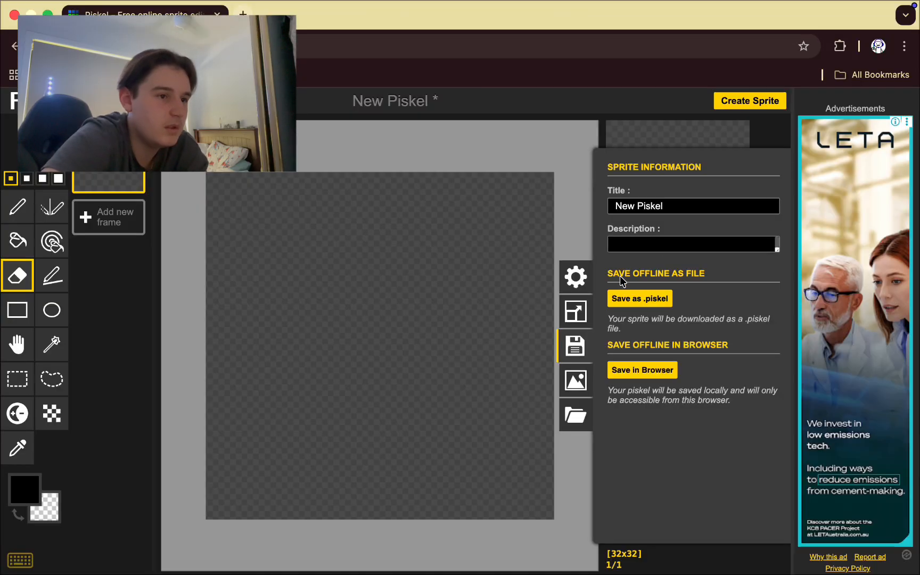
Browse the Export drawer's PNG and ZIP tabs, then the Import drawer's session backups.
{"action": "left_click", "coordinate": [578, 379]}
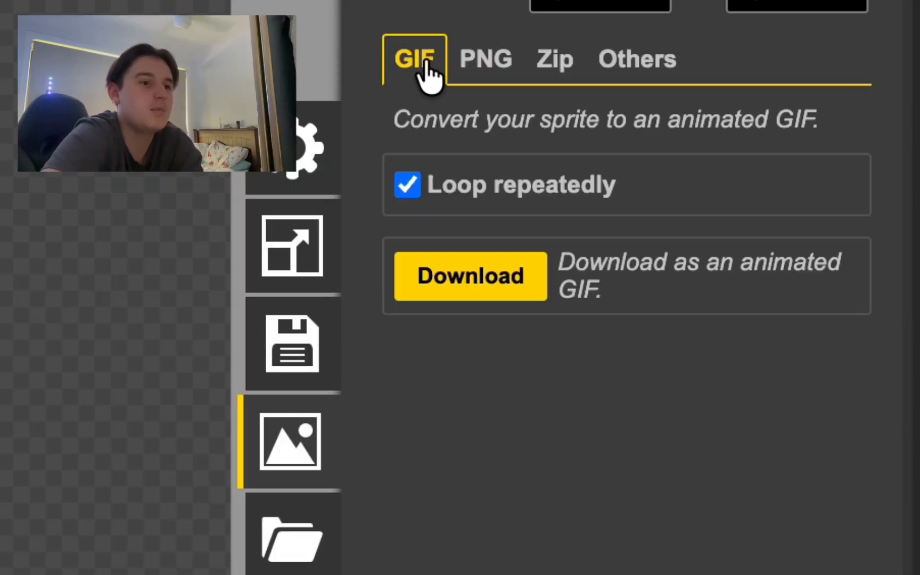
{"action": "left_click", "coordinate": [473, 65]}
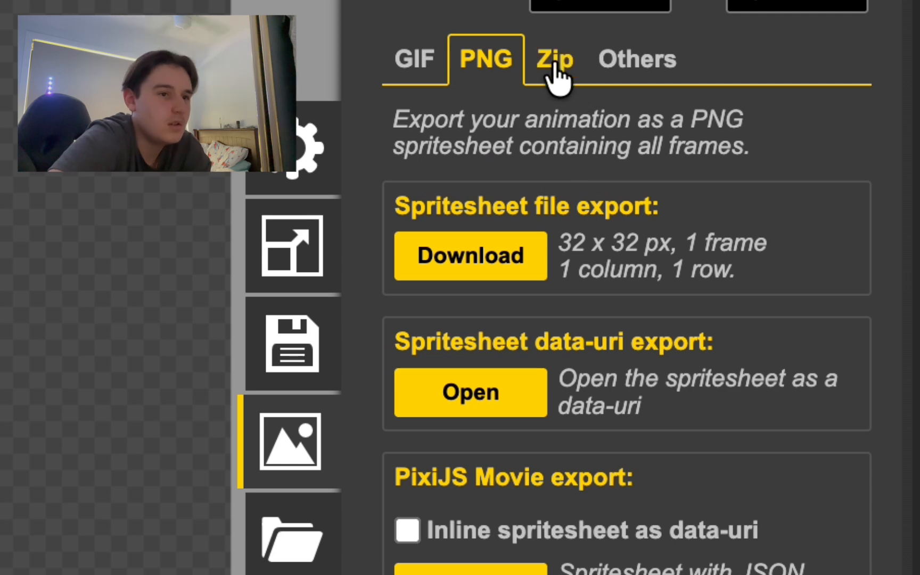
{"action": "left_click", "coordinate": [555, 75]}
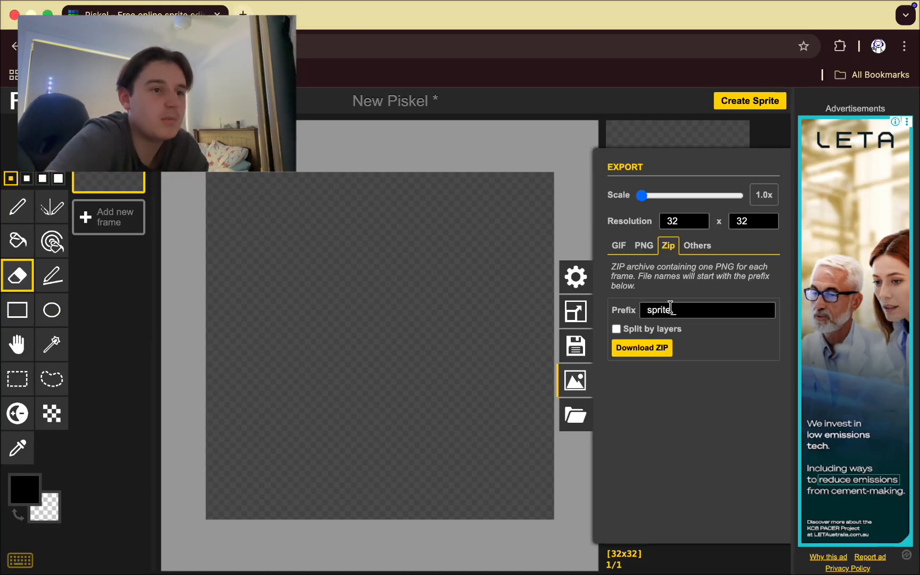
{"action": "left_click", "coordinate": [575, 415]}
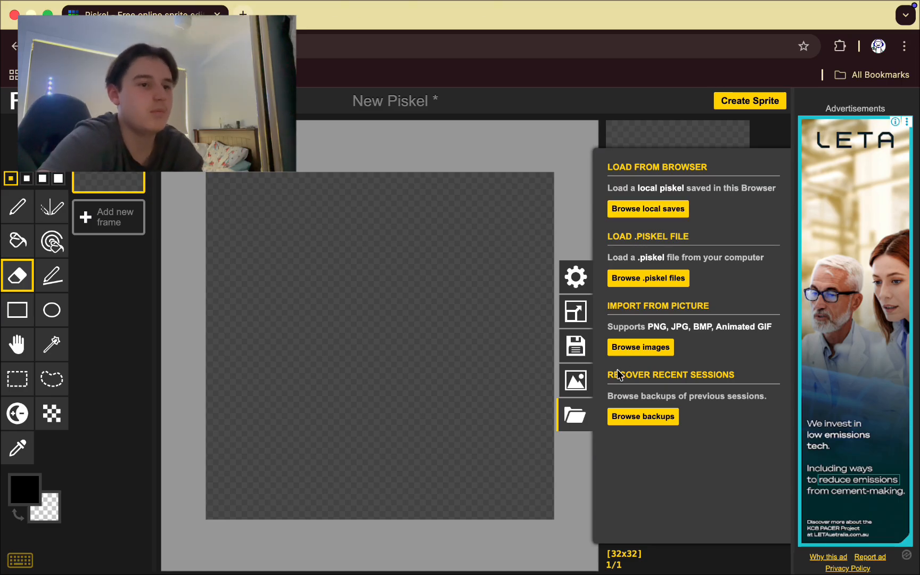
{"action": "left_click", "coordinate": [645, 418]}
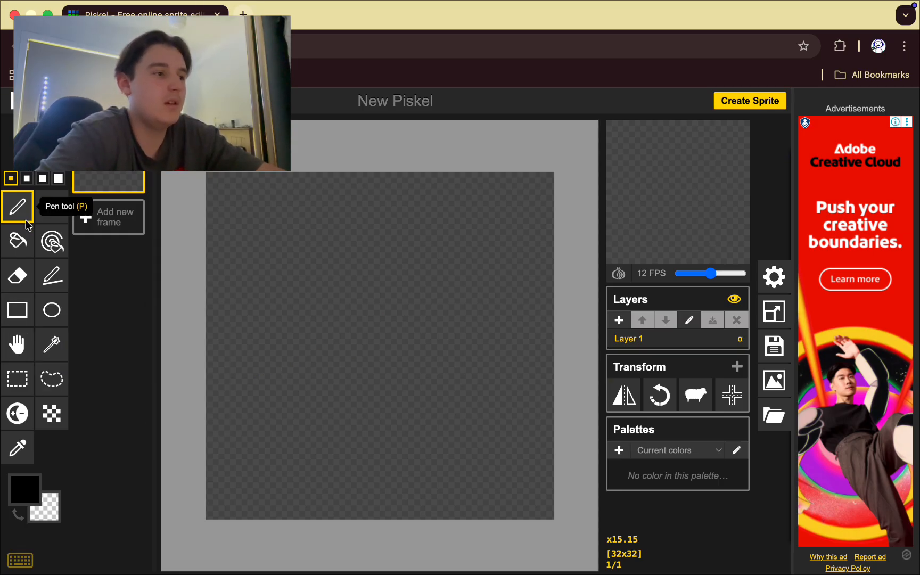
Draw a circle outline for the goblin head near the canvas centre.
{"action": "left_click", "coordinate": [53, 310]}
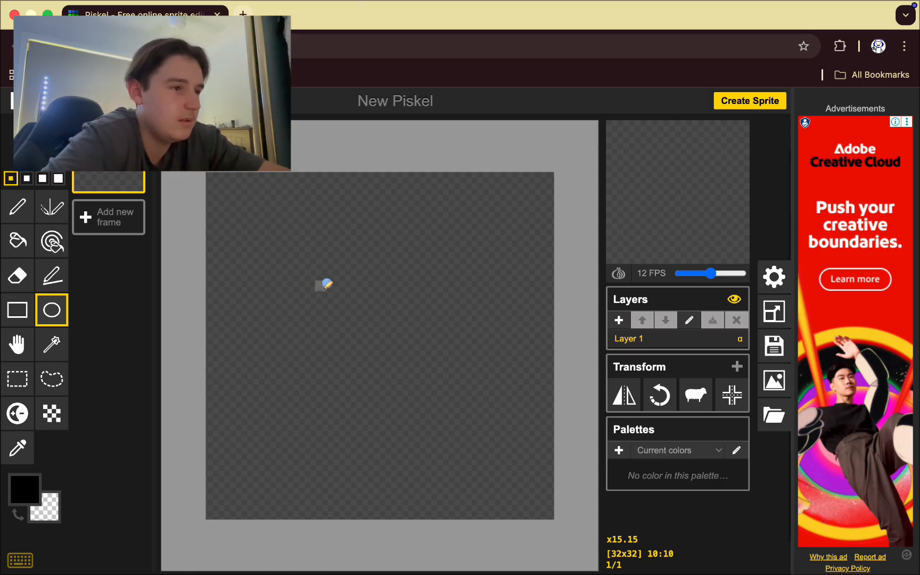
{"action": "left_click_drag", "start_coordinate": [322, 286], "coordinate": [429, 386]}
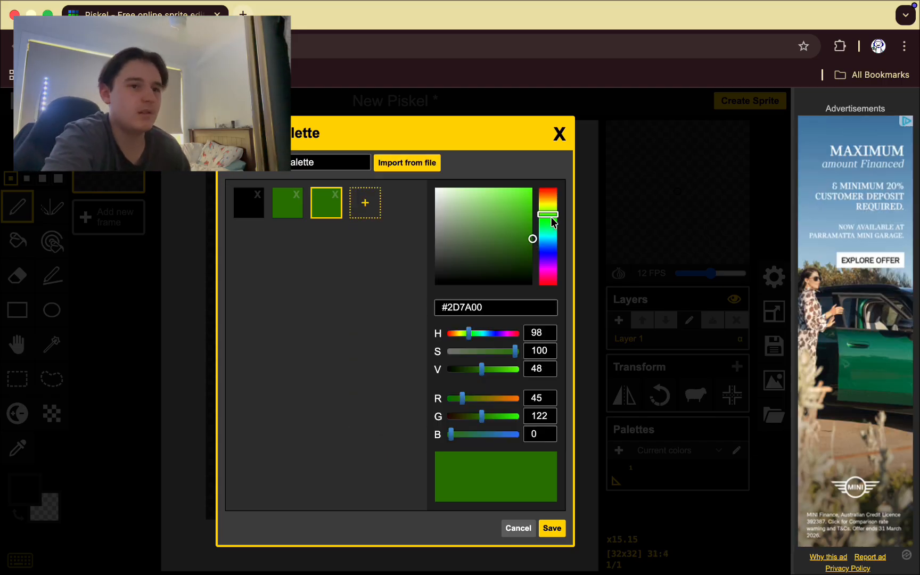
Save the palette with a brown swatch, fill the head circle green, and add an outline pixel.
{"action": "mouse_move", "coordinate": [552, 212]}
{"action": "left_mouse_down"}
{"action": "mouse_move", "coordinate": [552, 222]}
{"action": "mouse_move", "coordinate": [552, 202]}
{"action": "left_mouse_up"}
{"action": "left_click", "coordinate": [552, 528]}
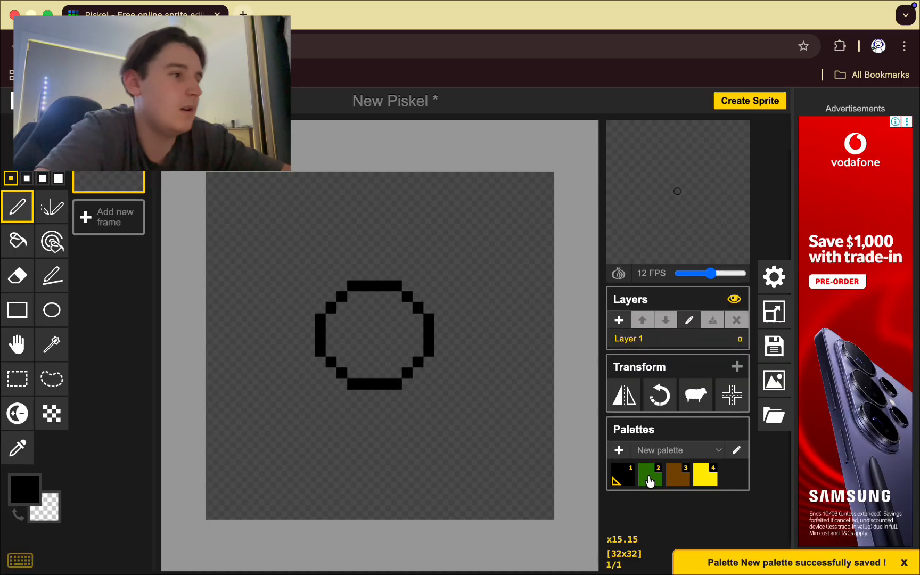
{"action": "left_click", "coordinate": [18, 241]}
{"action": "left_click", "coordinate": [650, 474]}
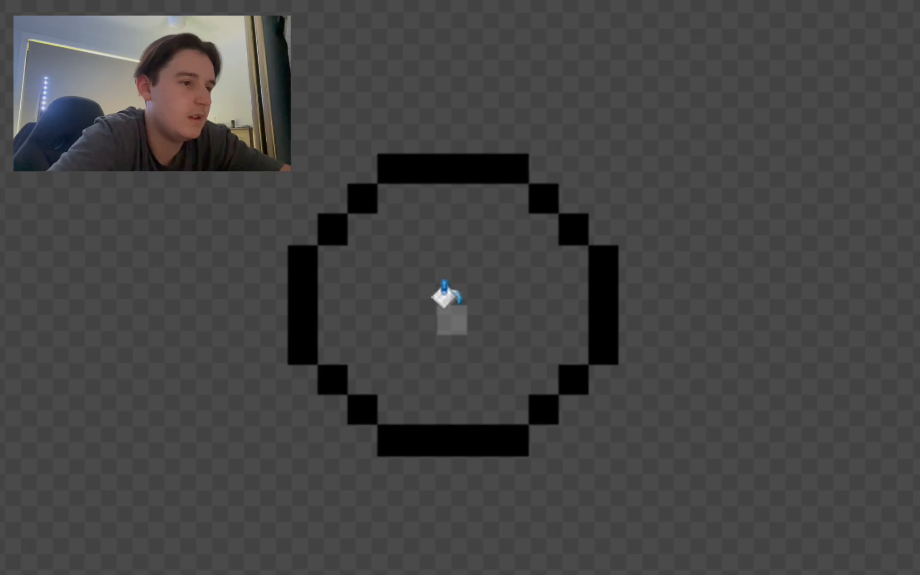
{"action": "left_click", "coordinate": [443, 297]}
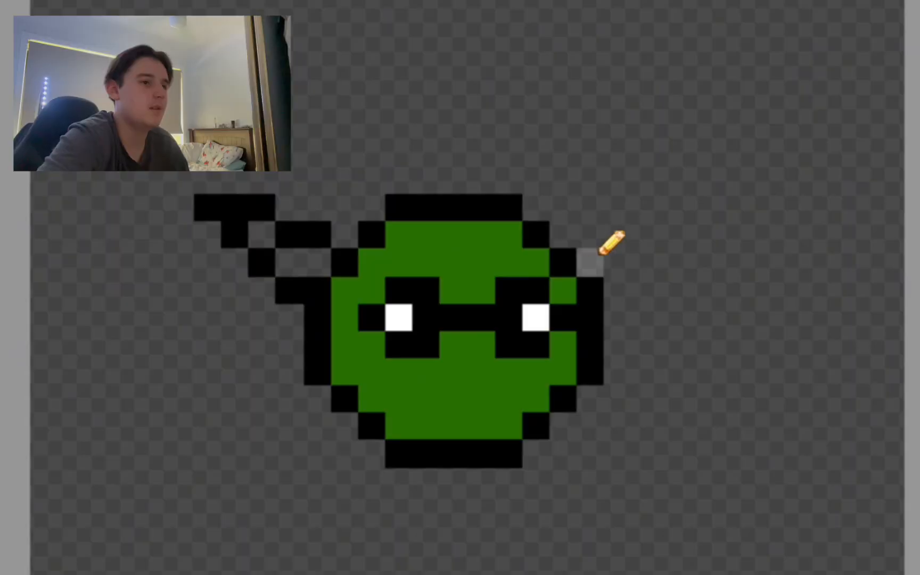
{"action": "left_click", "coordinate": [615, 288]}
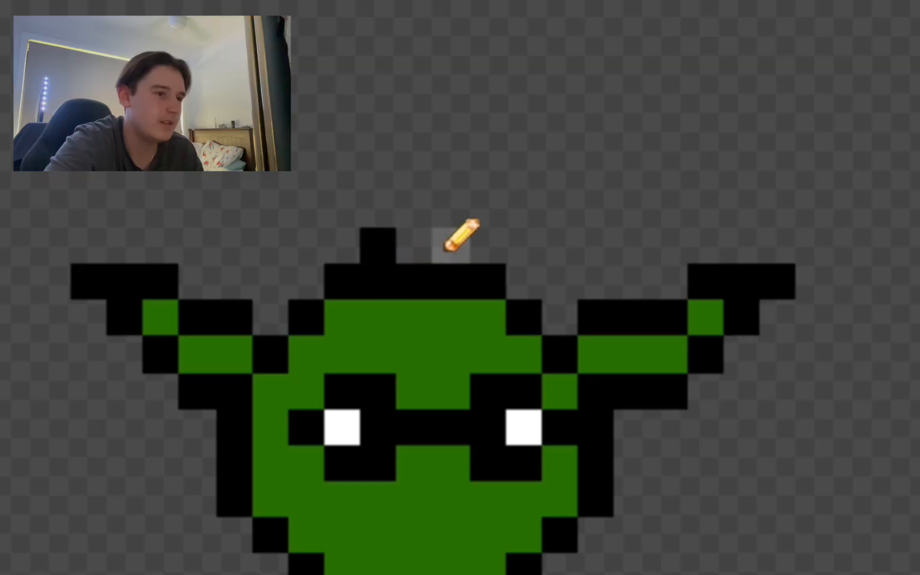
Add a second small black tuft on top of the goblin's head.
{"action": "left_click", "coordinate": [448, 247]}
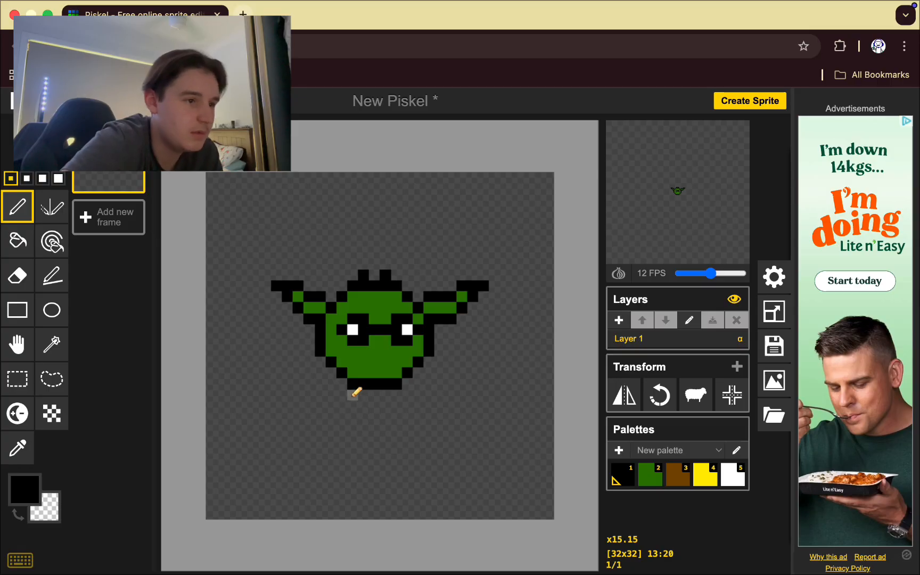
Draw the goblin's black neck outline below the head, then switch the colour to green.
{"action": "left_click", "coordinate": [352, 394]}
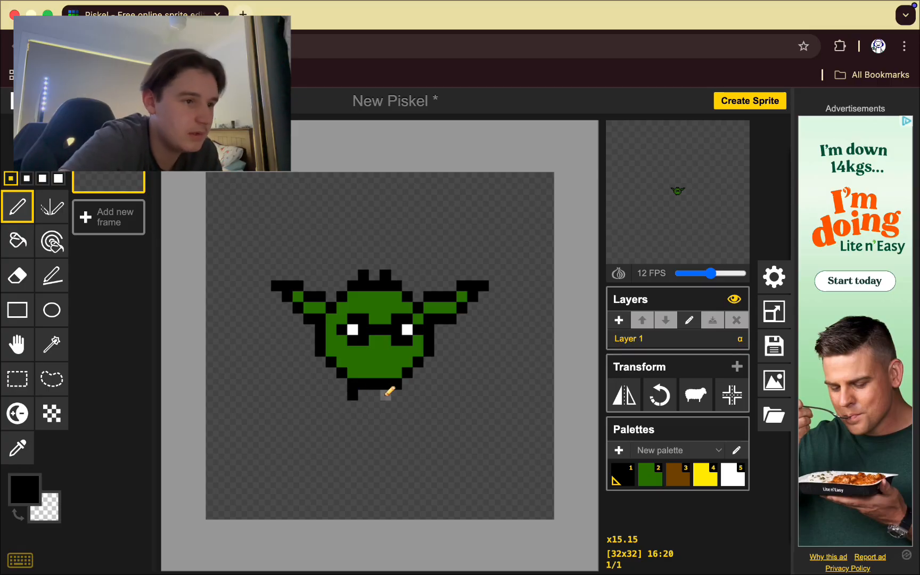
{"action": "left_click_drag", "start_coordinate": [406, 392], "coordinate": [362, 394]}
{"action": "key", "text": "2"}
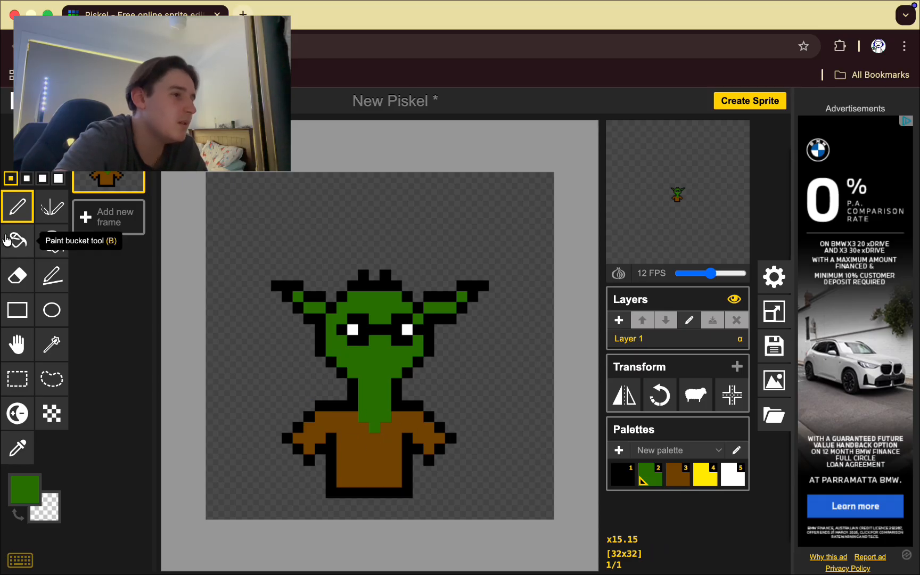
Pan the canvas up to the goblin's body and erase stray pixels.
{"action": "left_click", "coordinate": [17, 275]}
{"action": "key", "text": "h"}
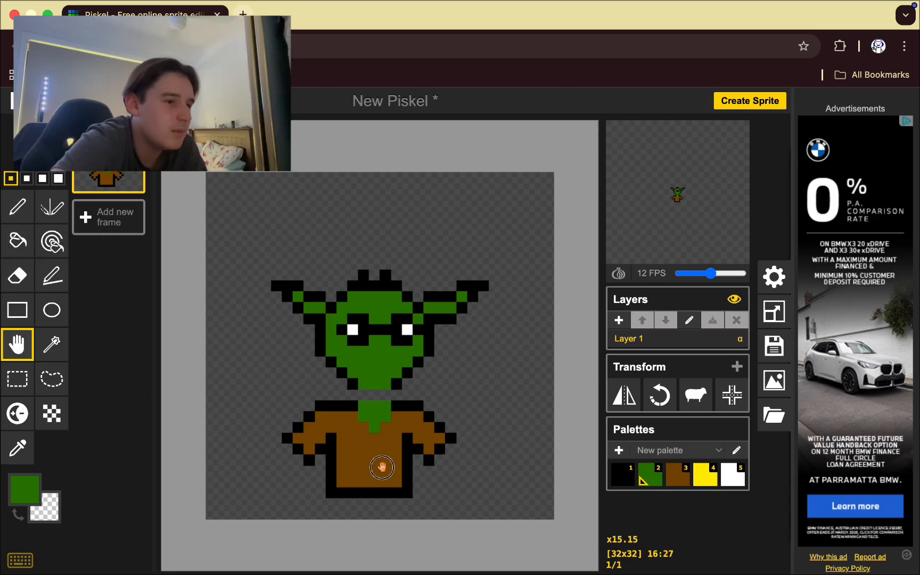
{"action": "left_click_drag", "start_coordinate": [378, 468], "coordinate": [378, 448]}
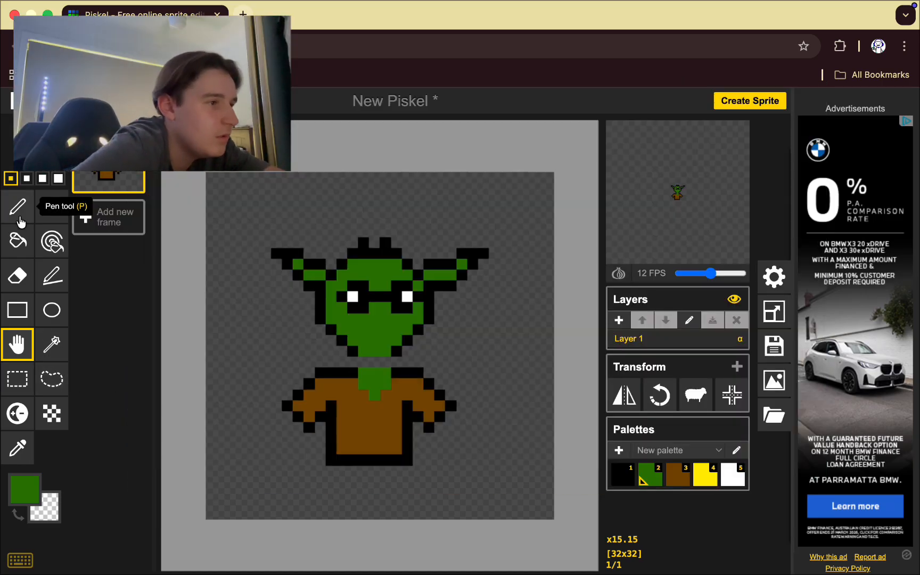
{"action": "left_click", "coordinate": [18, 274]}
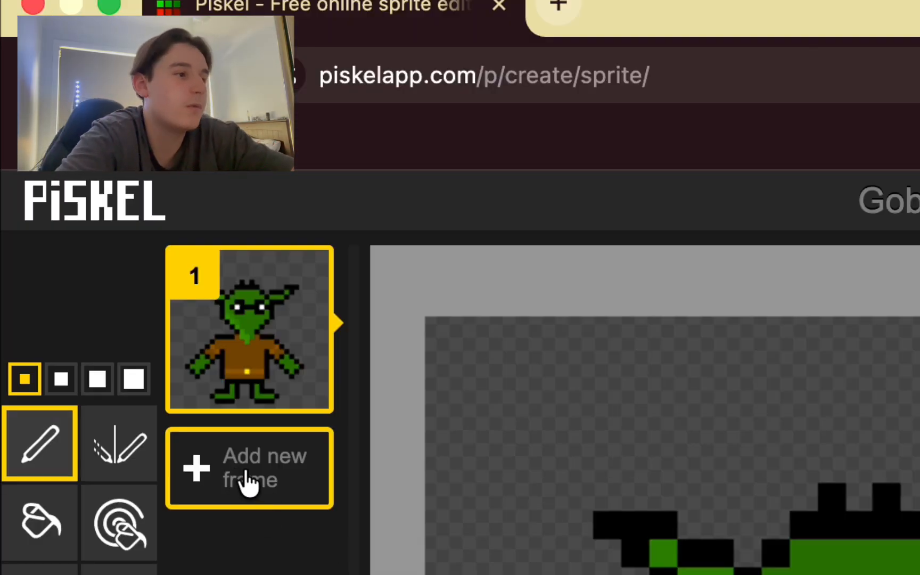
Add a blank second frame, enlarge the preview to 6x, and slow playback to 6 FPS.
{"action": "left_click", "coordinate": [248, 482]}
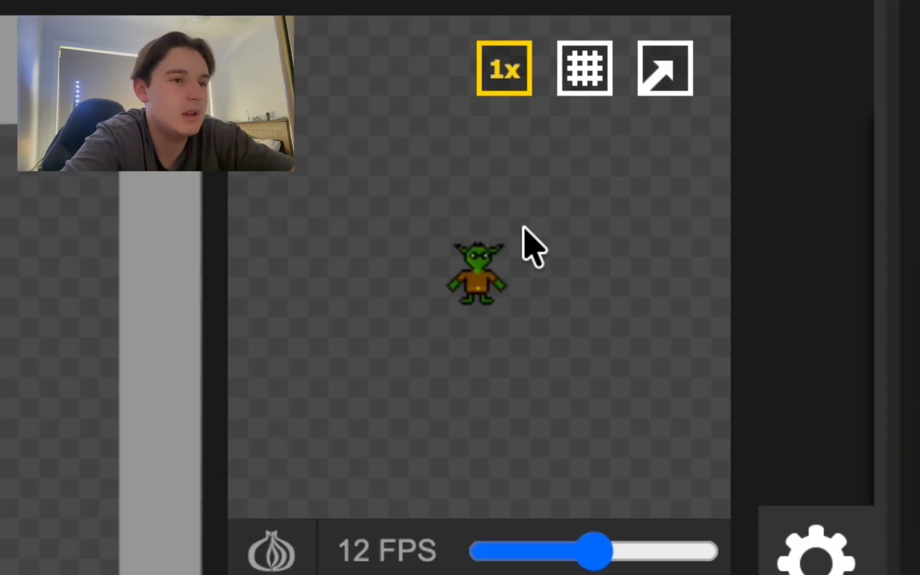
{"action": "mouse_move", "coordinate": [519, 92]}
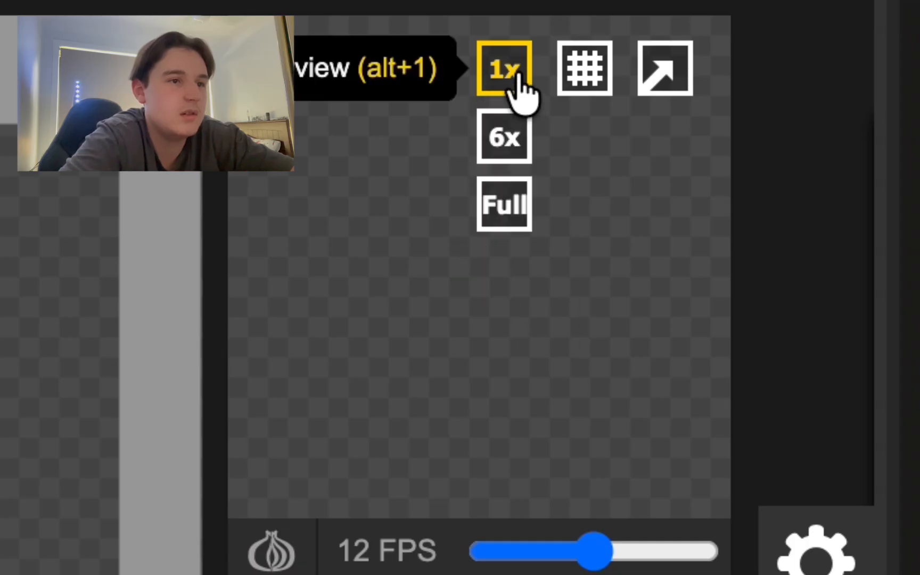
{"action": "left_click", "coordinate": [504, 136]}
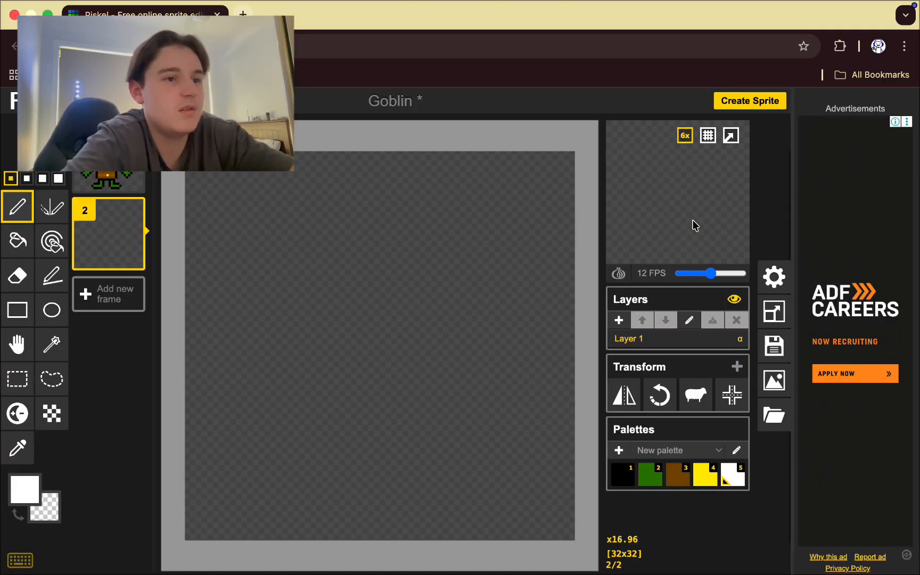
{"action": "left_click_drag", "start_coordinate": [711, 273], "coordinate": [695, 276]}
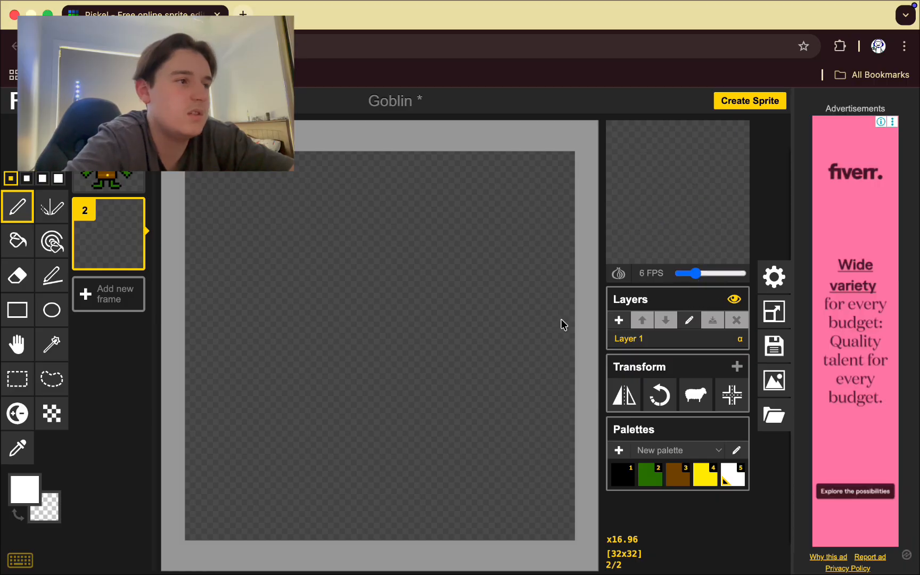
Duplicate the goblin frame and erase its outstretched arms and hand pixels.
{"action": "left_click", "coordinate": [130, 180]}
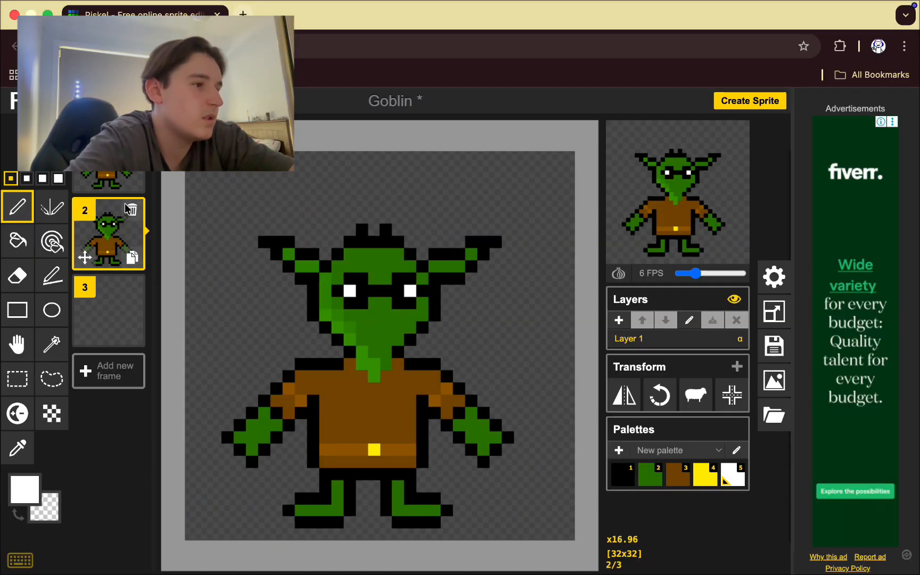
{"action": "mouse_move", "coordinate": [114, 189]}
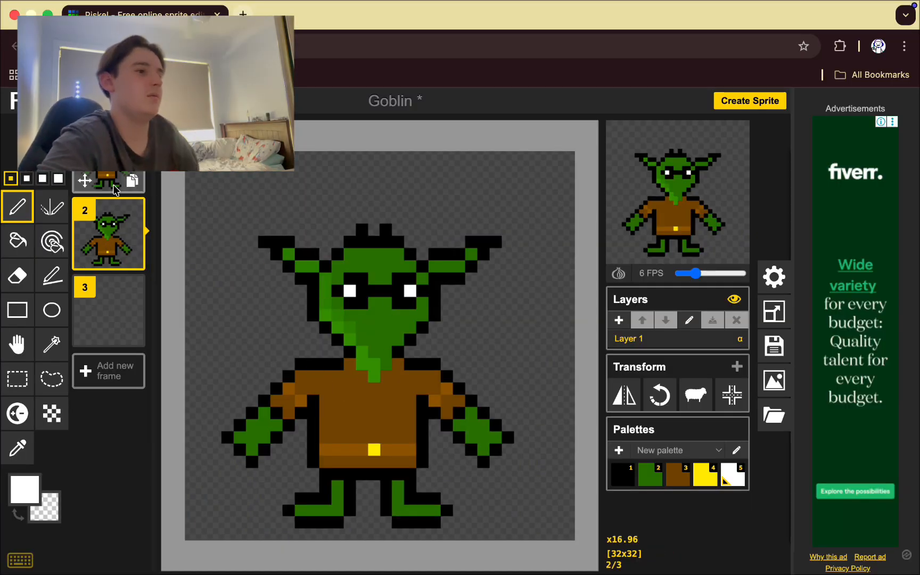
{"action": "mouse_move", "coordinate": [110, 233]}
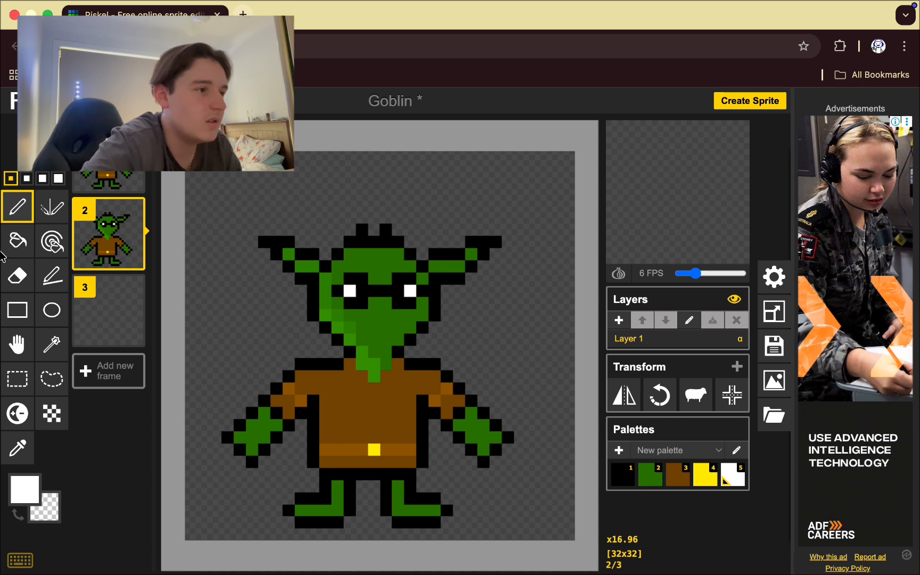
{"action": "left_click", "coordinate": [17, 275]}
{"action": "mouse_move", "coordinate": [277, 415]}
{"action": "left_mouse_down"}
{"action": "mouse_move", "coordinate": [240, 442]}
{"action": "mouse_move", "coordinate": [266, 397]}
{"action": "left_mouse_up"}
{"action": "left_click_drag", "start_coordinate": [485, 442], "coordinate": [471, 391]}
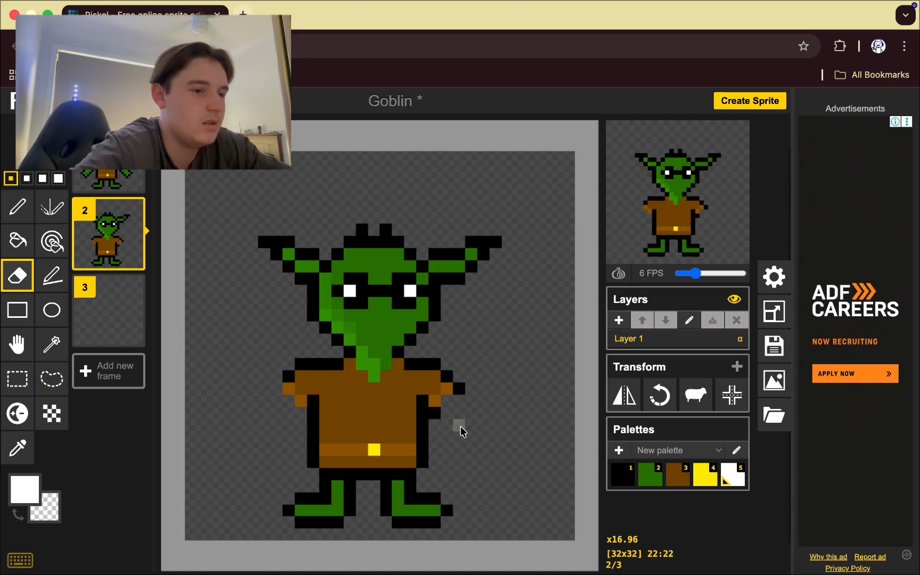
Bucket-fill the redrawn hand outline with green.
{"action": "key", "text": "ctrl+z"}
{"action": "key", "text": "2"}
{"action": "left_click", "coordinate": [17, 241]}
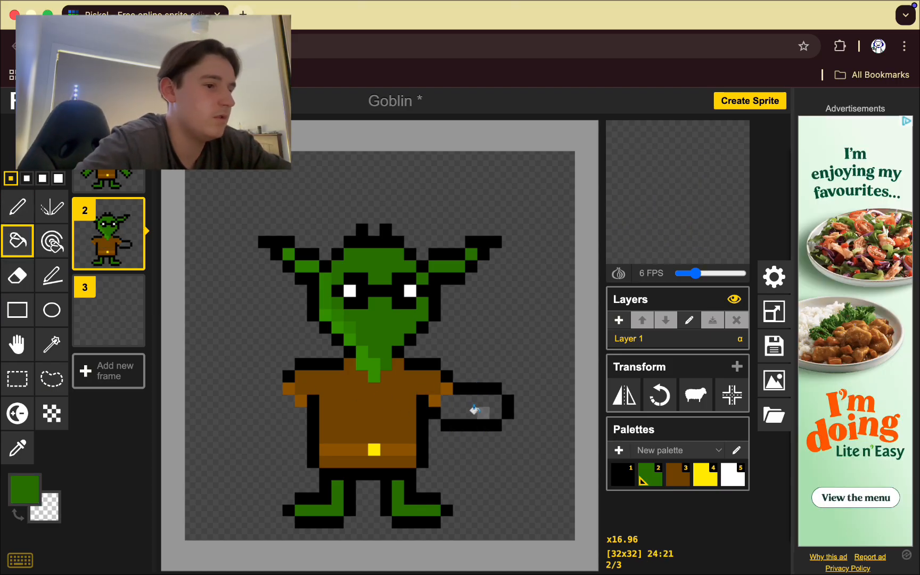
{"action": "left_click", "coordinate": [476, 407]}
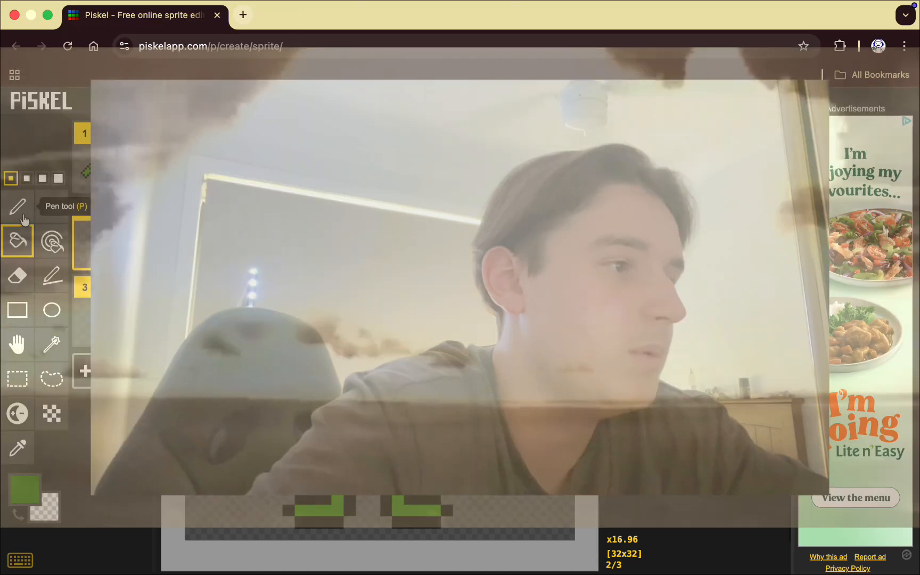
{"action": "left_click", "coordinate": [22, 216]}
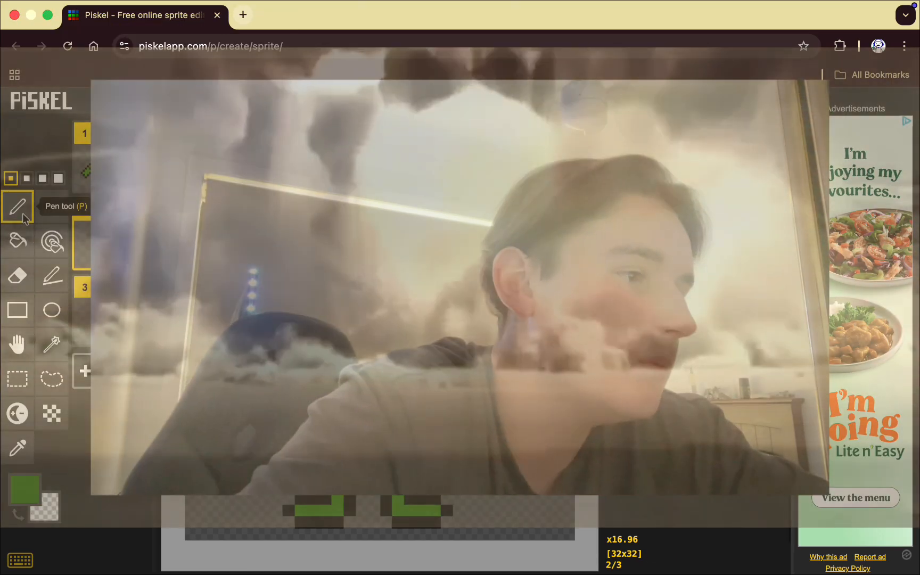
Move the edited frame into the third slot, ahead of the blank frame.
{"action": "left_click_drag", "start_coordinate": [116, 216], "coordinate": [105, 282]}
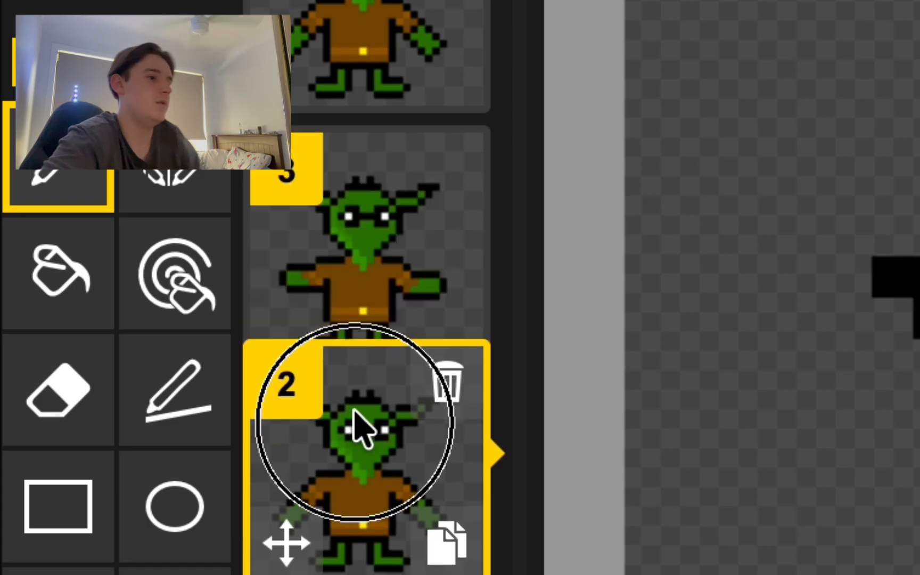
{"action": "left_click_drag", "start_coordinate": [354, 410], "coordinate": [374, 452]}
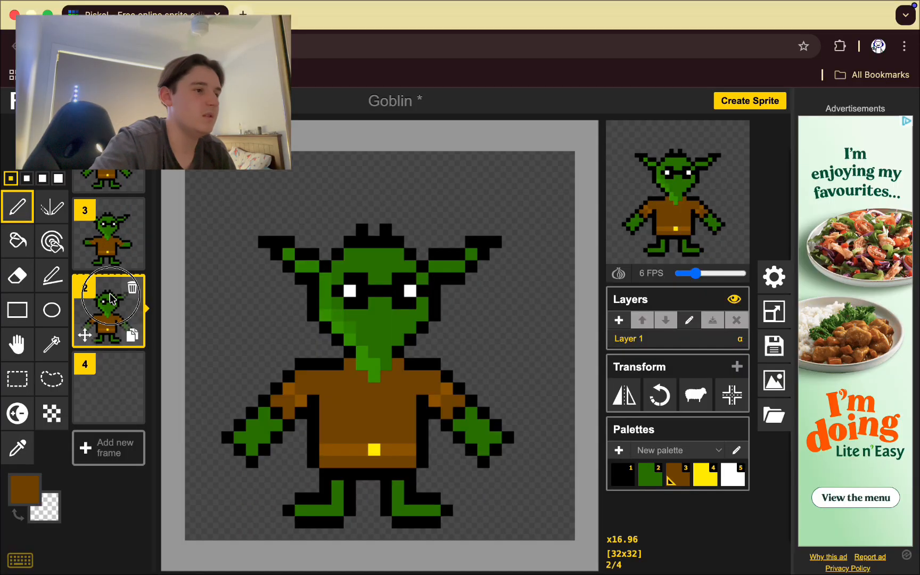
{"action": "left_click_drag", "start_coordinate": [110, 298], "coordinate": [110, 299]}
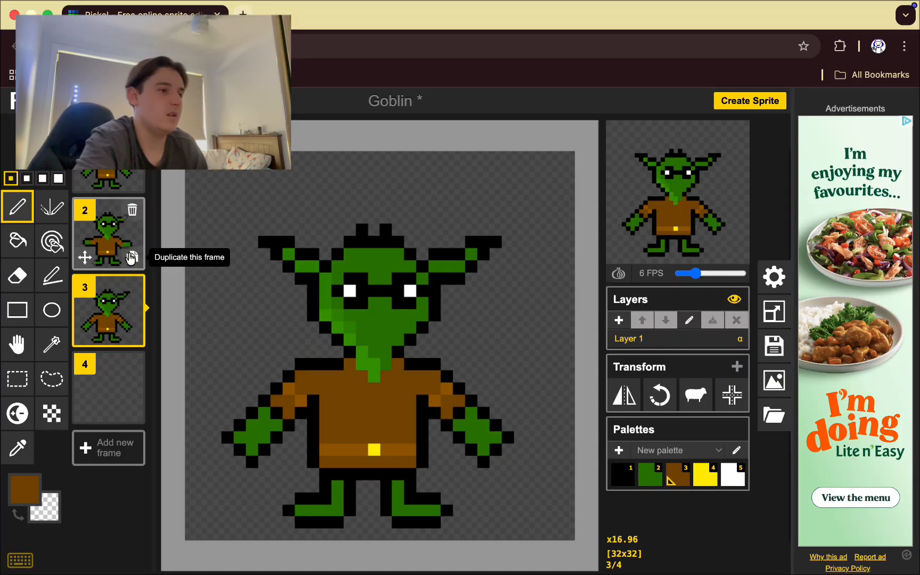
Duplicate frames 2 and 3, paint the left eye green for a blink, and return to frame 1.
{"action": "left_click", "coordinate": [132, 257]}
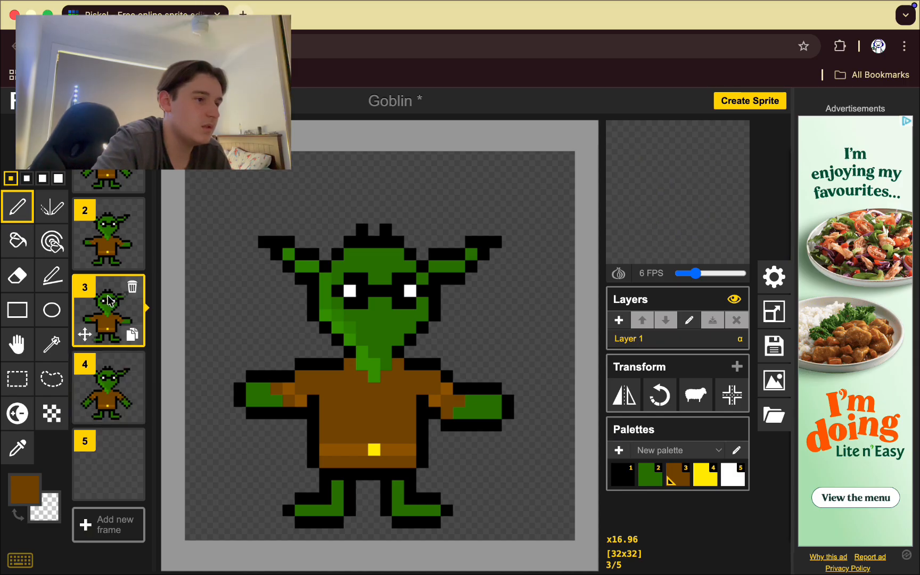
{"action": "left_click", "coordinate": [132, 335]}
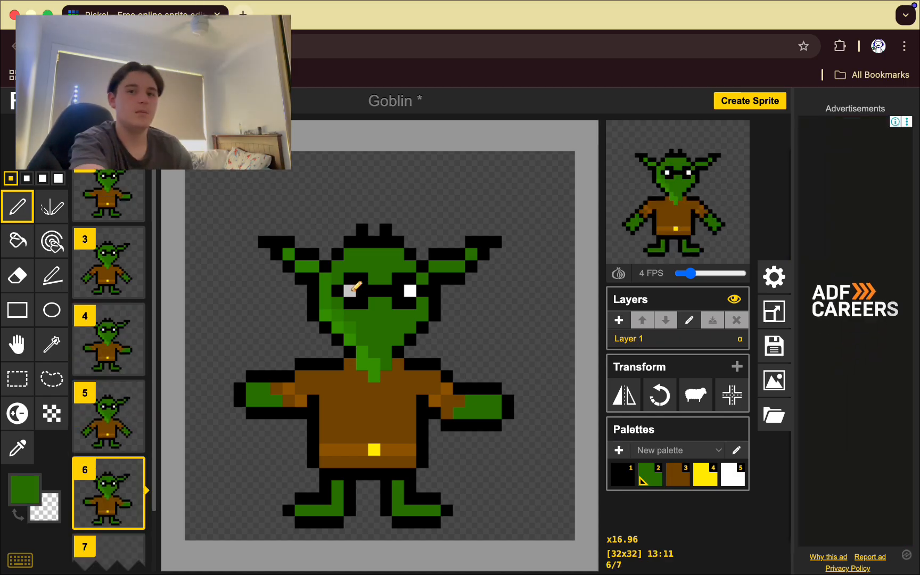
{"action": "left_click", "coordinate": [361, 290]}
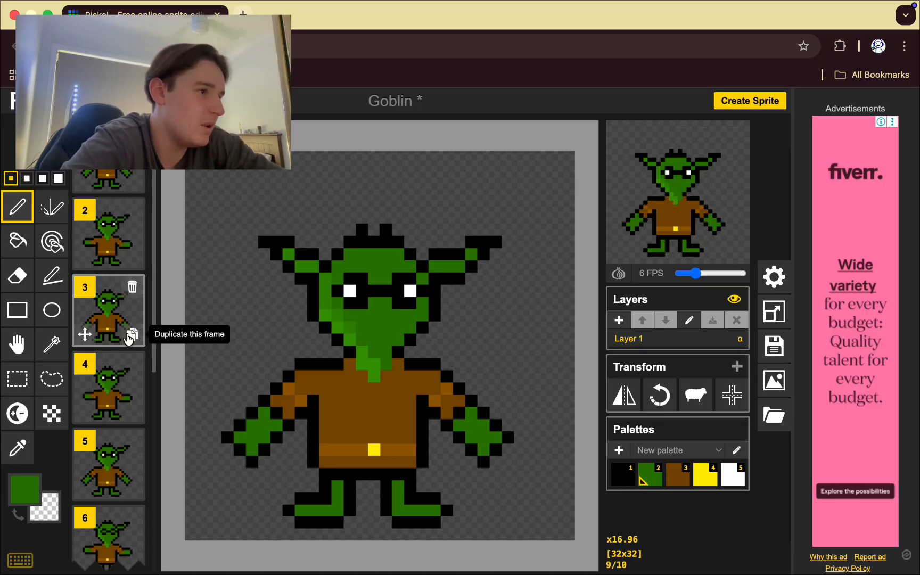
{"action": "scroll", "coordinate": [112, 330], "scroll_direction": "down", "scroll_amount": 5}
{"action": "scroll", "coordinate": [111, 330], "scroll_direction": "up", "scroll_amount": 5}
{"action": "left_click", "coordinate": [106, 179]}
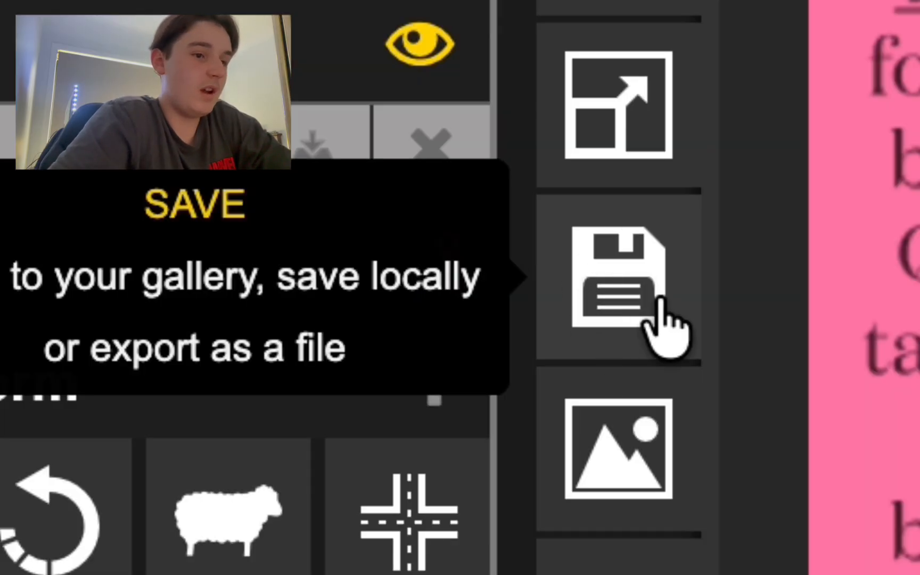
Save the Goblin sprite in the browser and bring up the PNG spritesheet export options.
{"action": "left_click", "coordinate": [775, 349]}
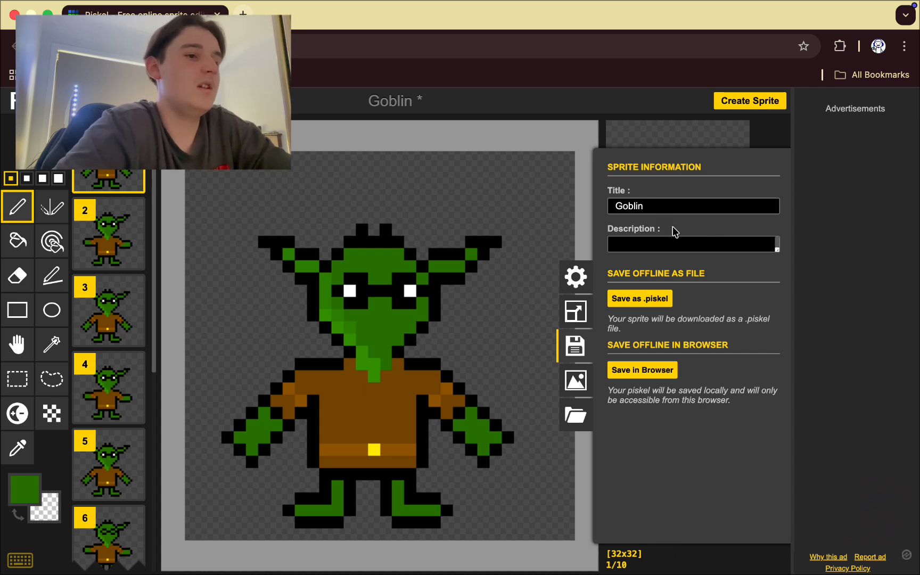
{"action": "left_click", "coordinate": [639, 369]}
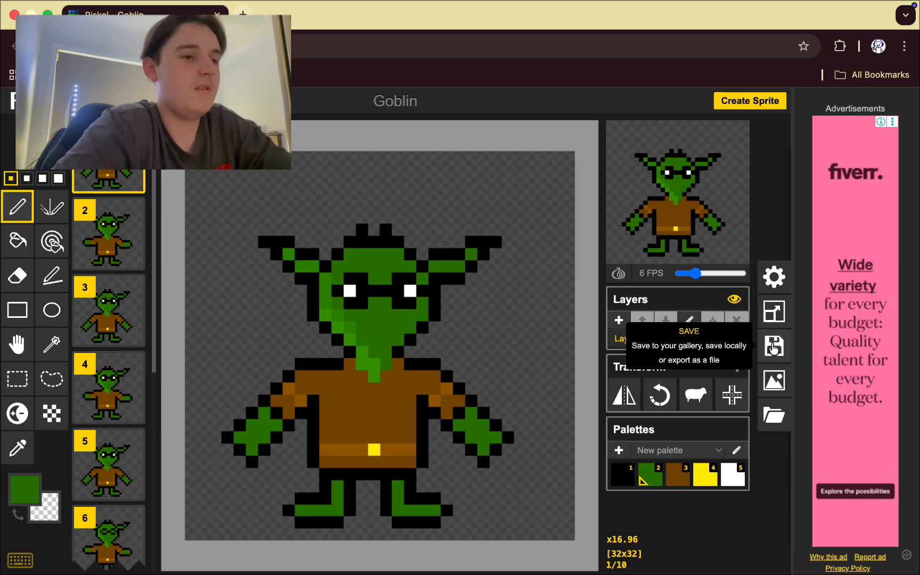
{"action": "left_click", "coordinate": [774, 382]}
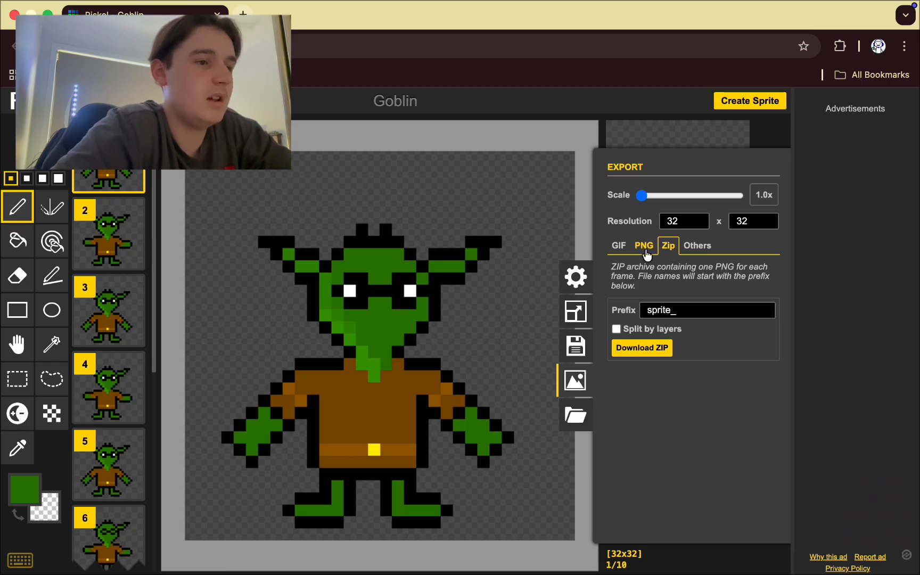
{"action": "left_click", "coordinate": [644, 248]}
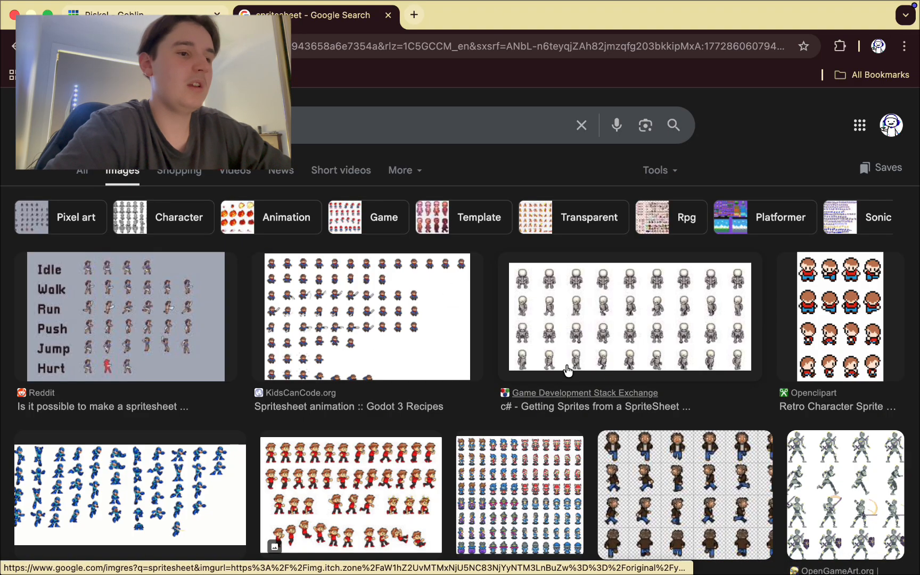
Scroll through the spritesheet image results, then close the Google Search tab.
{"action": "scroll", "coordinate": [330, 373], "scroll_direction": "down", "scroll_amount": 3}
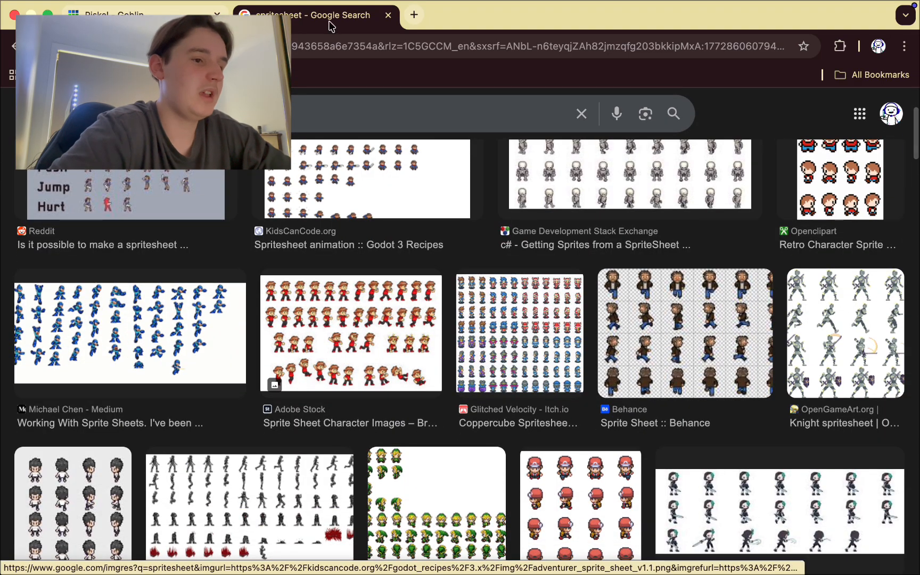
{"action": "left_click", "coordinate": [388, 15]}
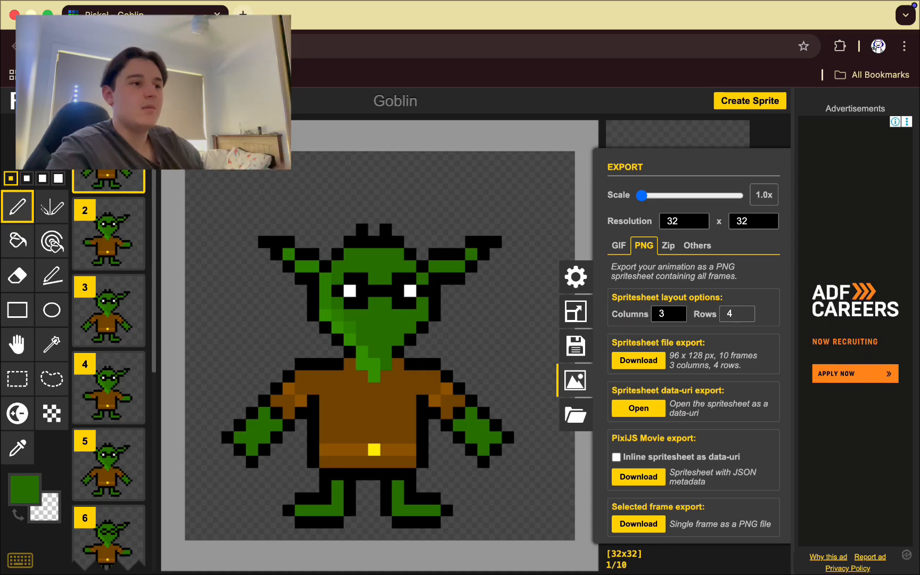
Download the ten-frame Goblin.png spritesheet and open it in Preview.
{"action": "mouse_move", "coordinate": [128, 235]}
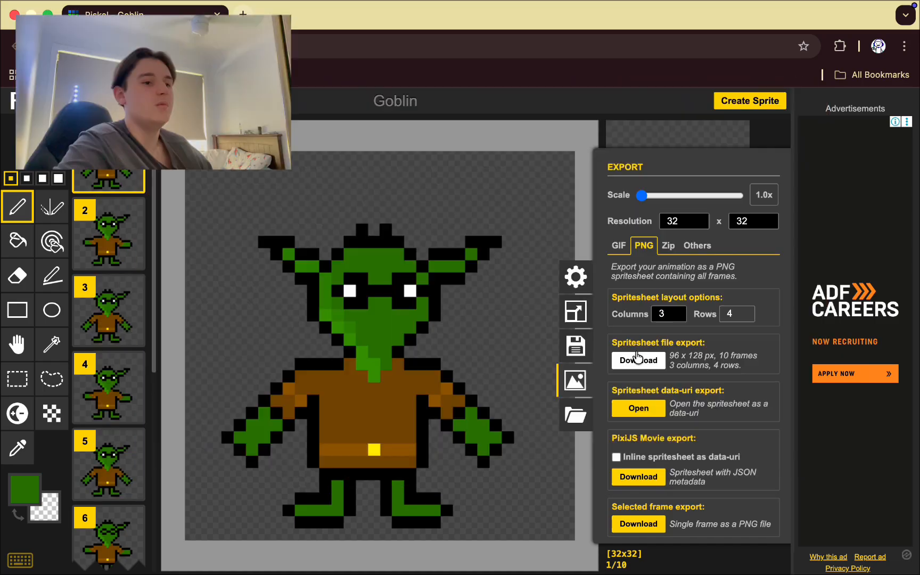
{"action": "left_click", "coordinate": [638, 359]}
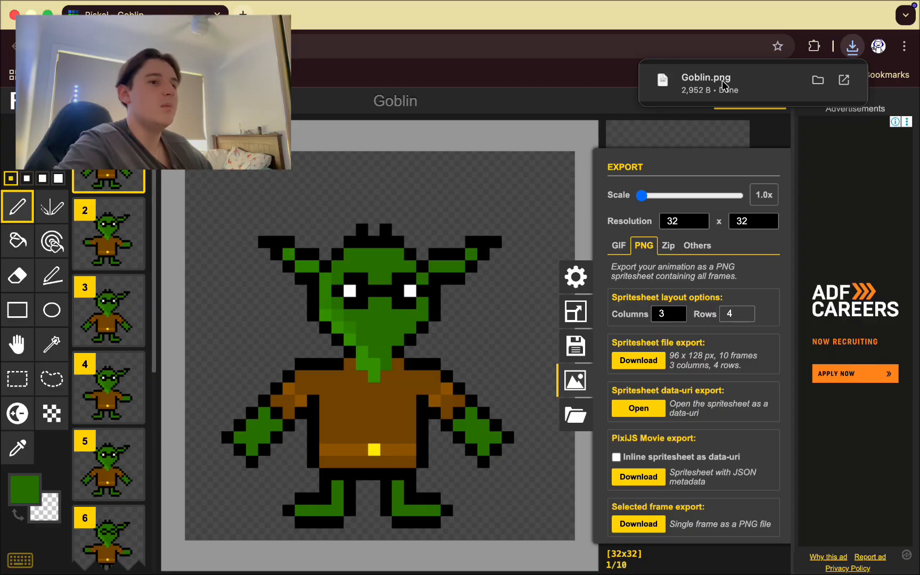
{"action": "left_click", "coordinate": [713, 85]}
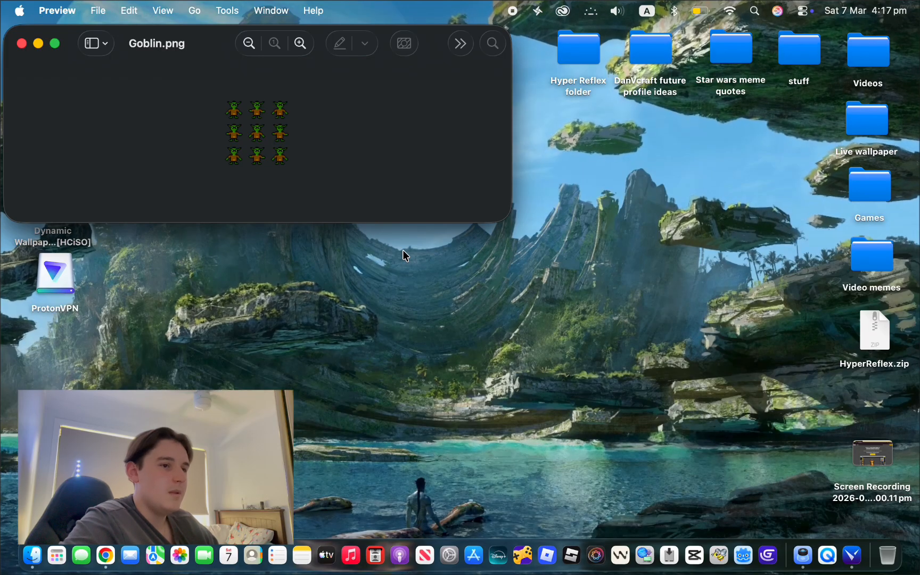